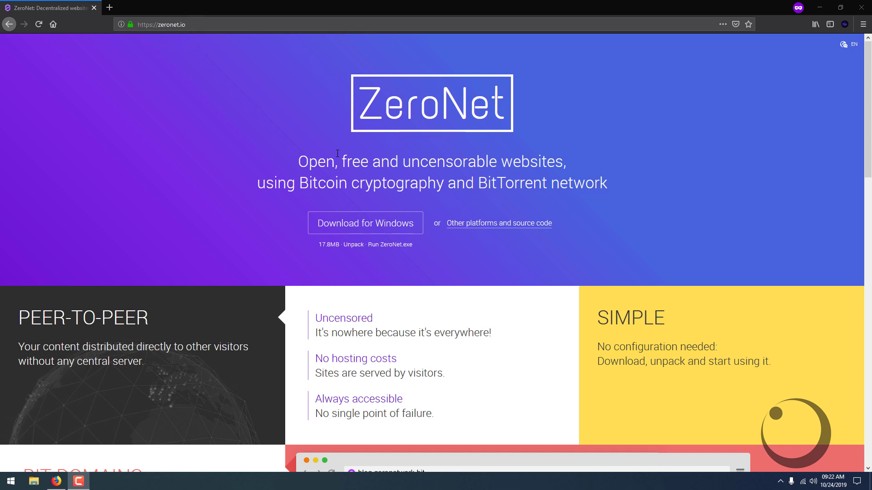
Download ZeroNet for Windows, extract ZeroNet-win-dist-win64 to the D: drive, and launch ZeroNet.exe.
click(390, 228)
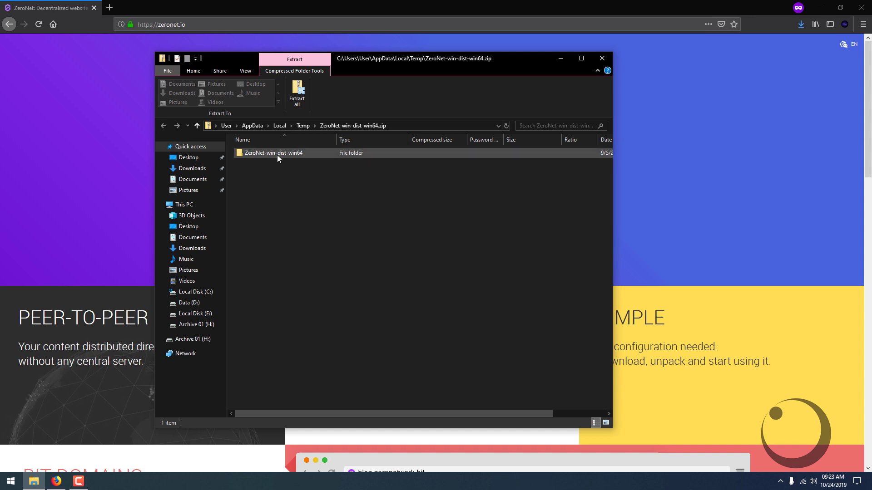
drag(277, 155, 198, 158)
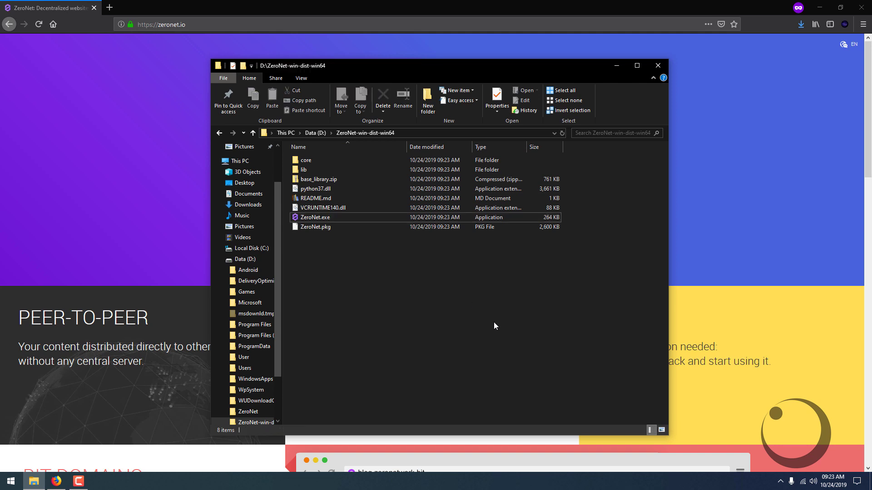
double_click(339, 220)
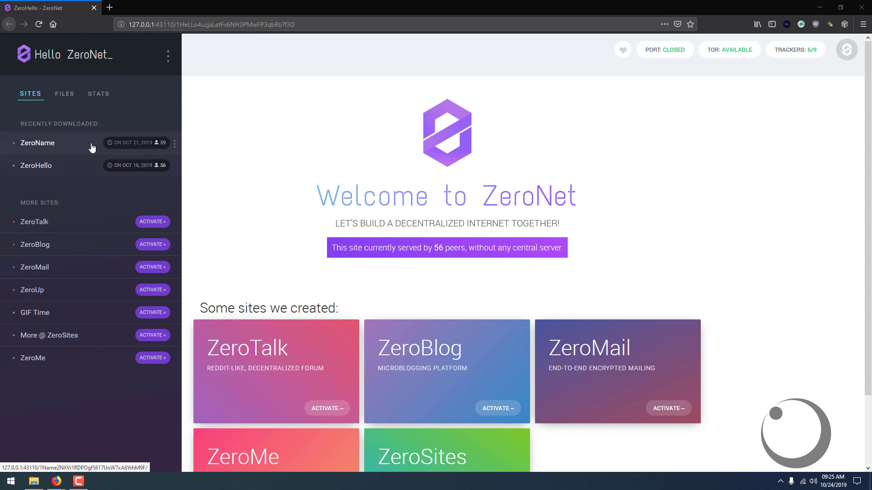
click(65, 149)
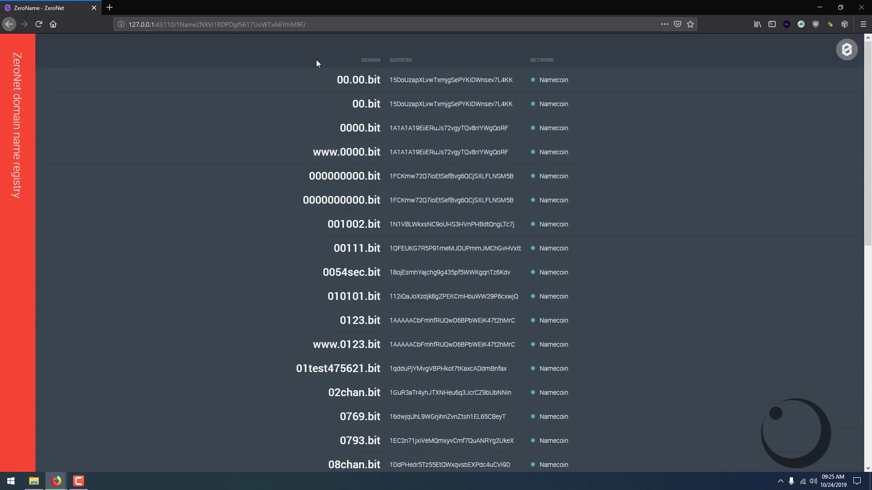
scroll(301, 230, down, 10)
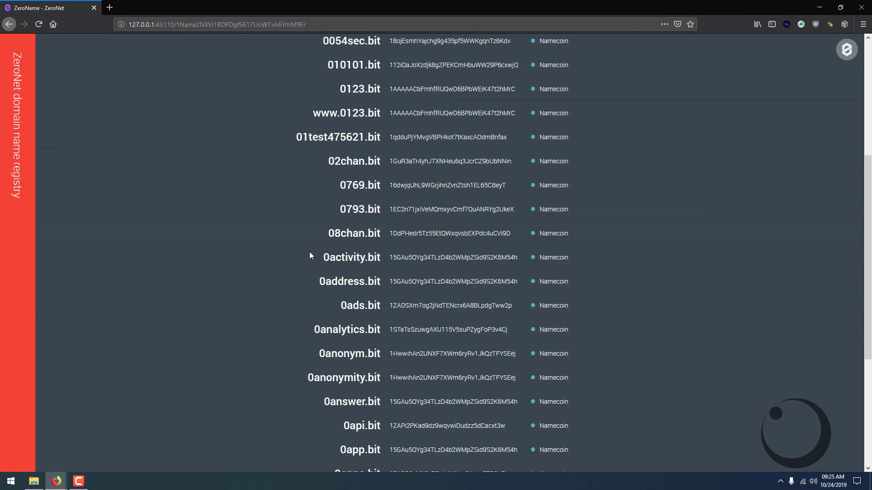
scroll(353, 331, up, 10)
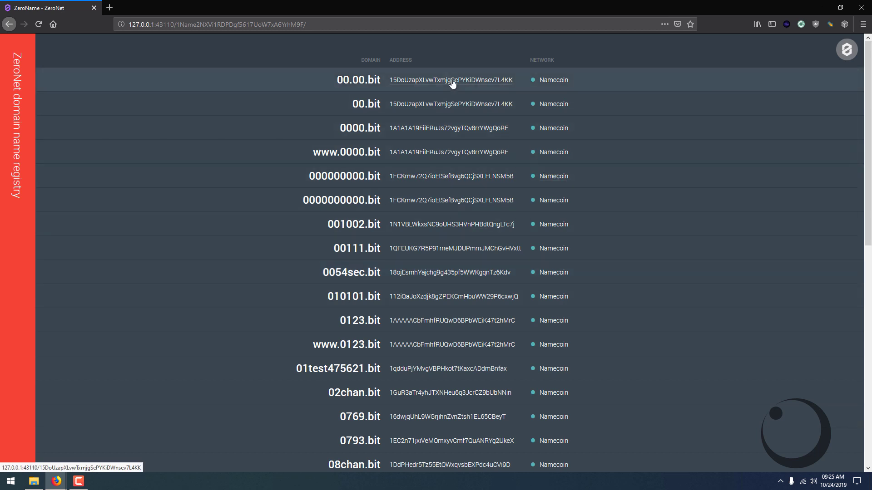
click(846, 51)
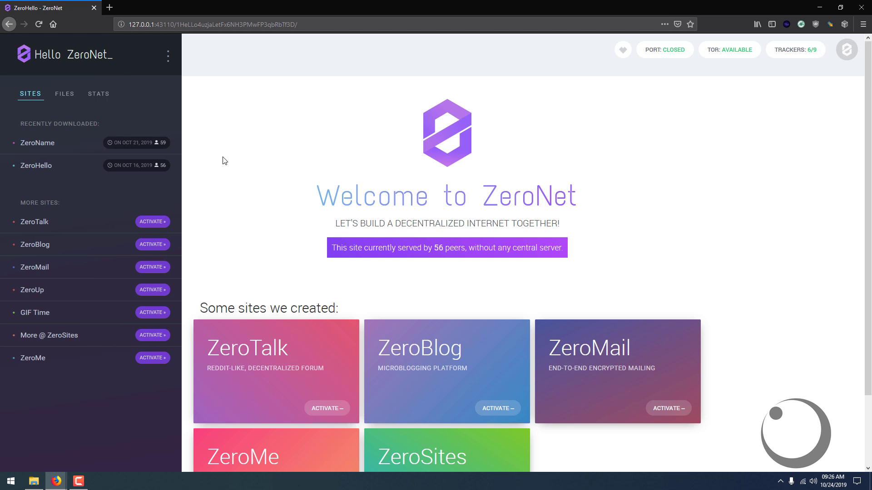
Scroll down the ZeroHello page to reach the ZeroSites card.
scroll(245, 163, down, 3)
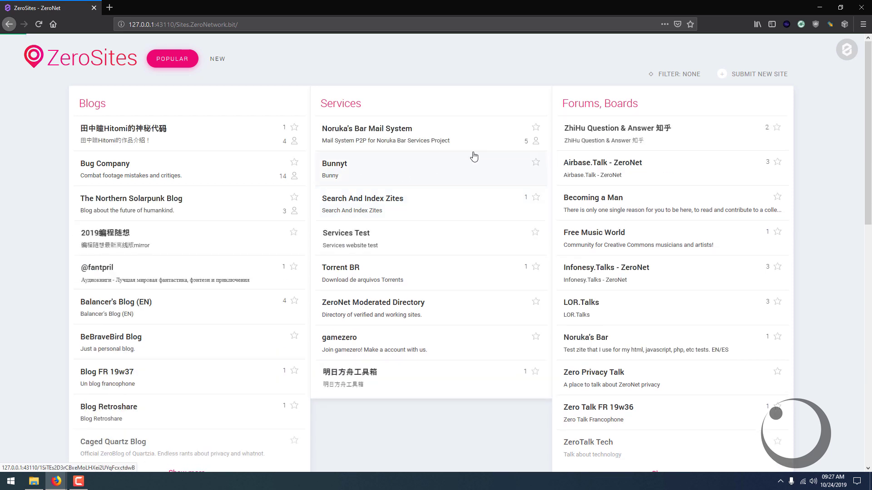
Browse ZeroSites' Popular list across the Blogs, Services and Forums, Boards columns.
click(846, 50)
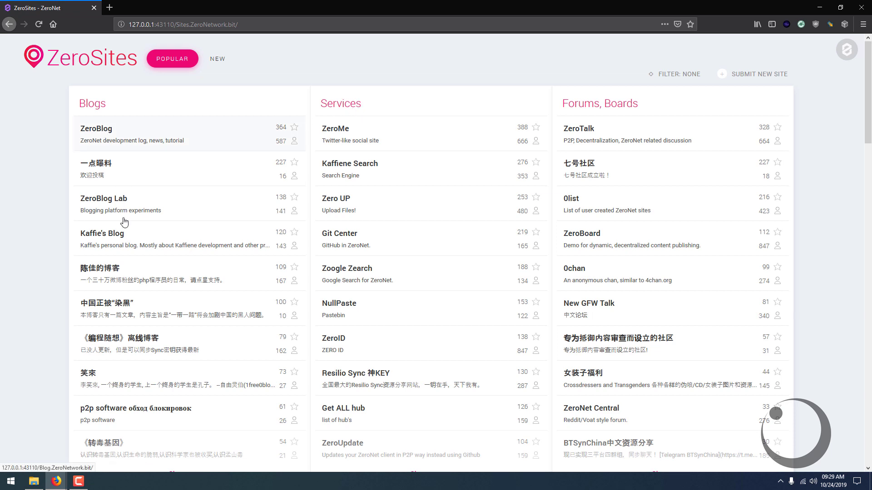
scroll(130, 295, down, 2)
scroll(135, 296, up, 2)
scroll(583, 194, down, 4)
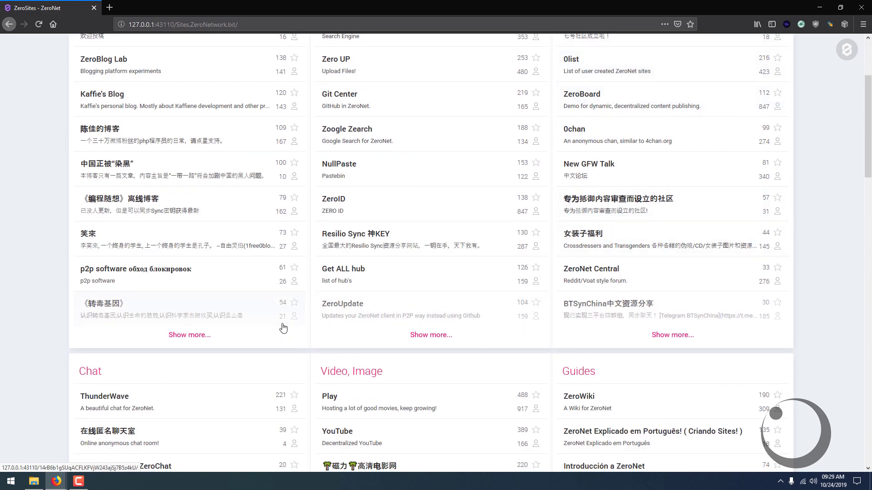
scroll(283, 325, down, 3)
scroll(425, 167, up, 5)
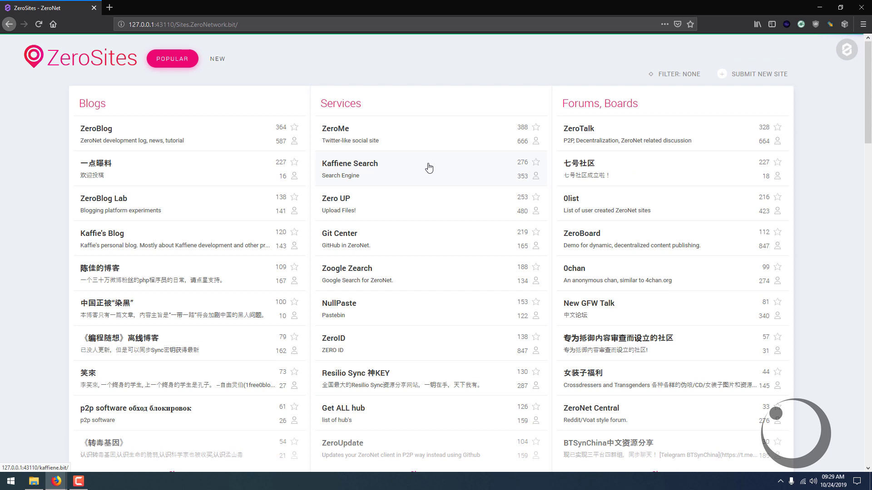
Open ZeroBlog, read through its October 16, 2019 changelog, then return to ZeroHello.
click(157, 136)
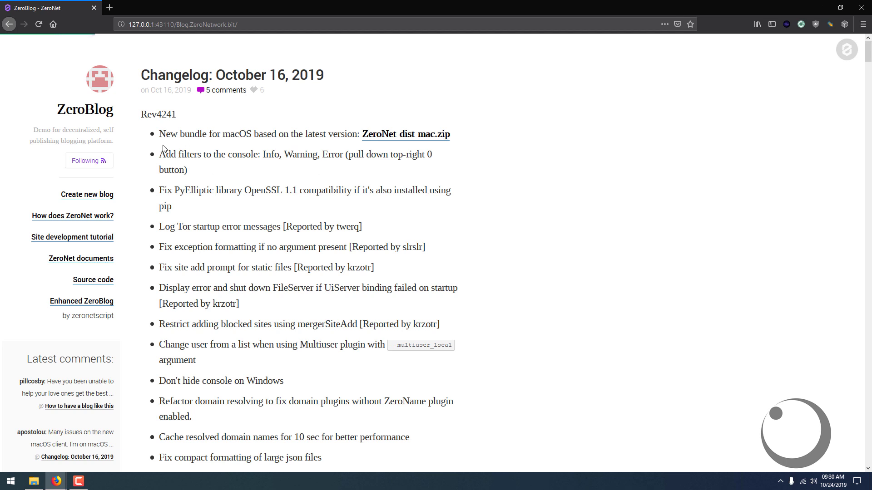
scroll(187, 168, down, 3)
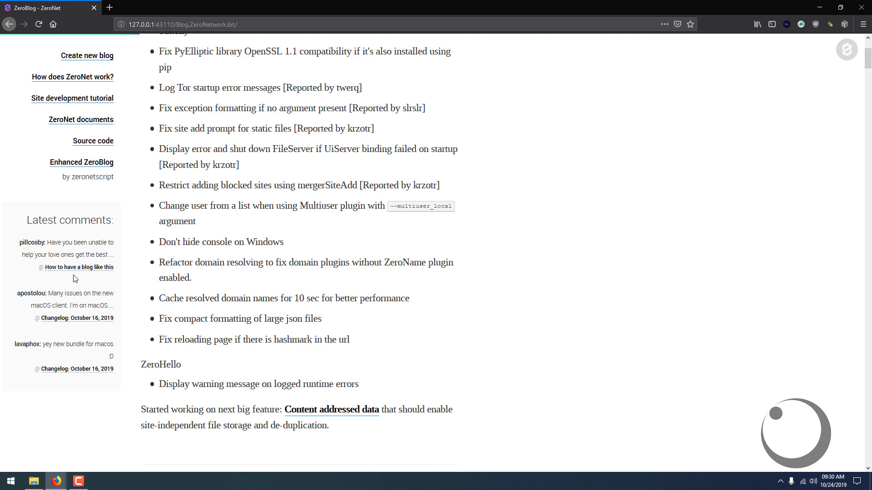
scroll(212, 321, down, 2)
scroll(212, 321, up, 5)
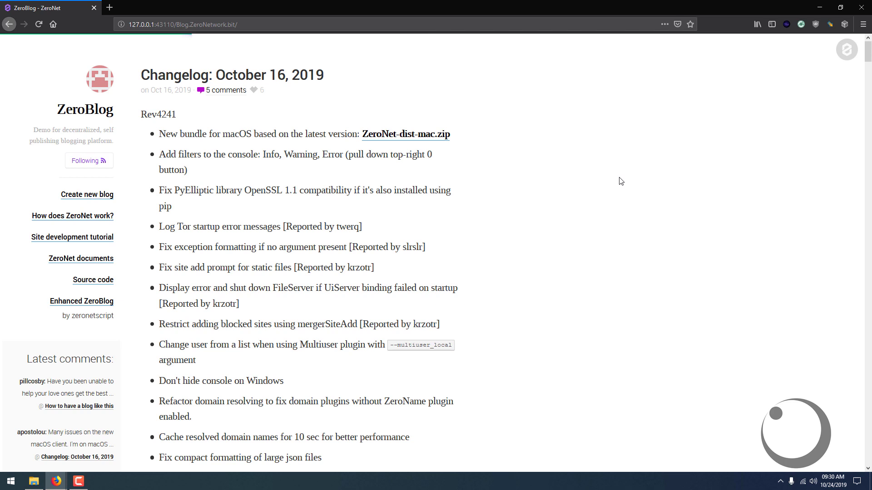
click(843, 60)
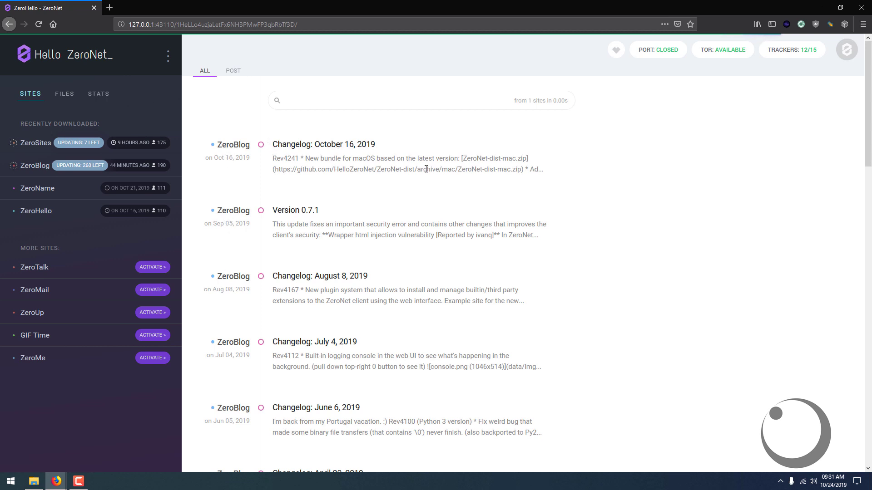
Focus the feed search, filter the feed to posts only, then show all entries again.
click(323, 101)
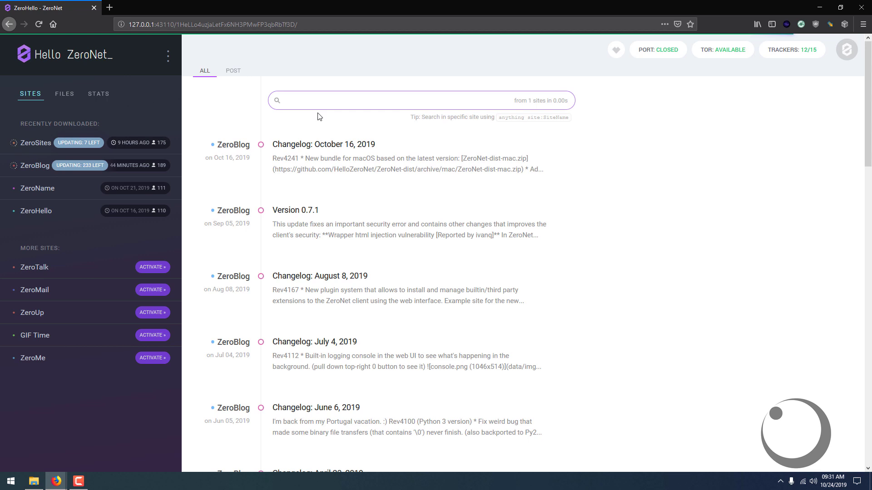
click(234, 71)
click(204, 72)
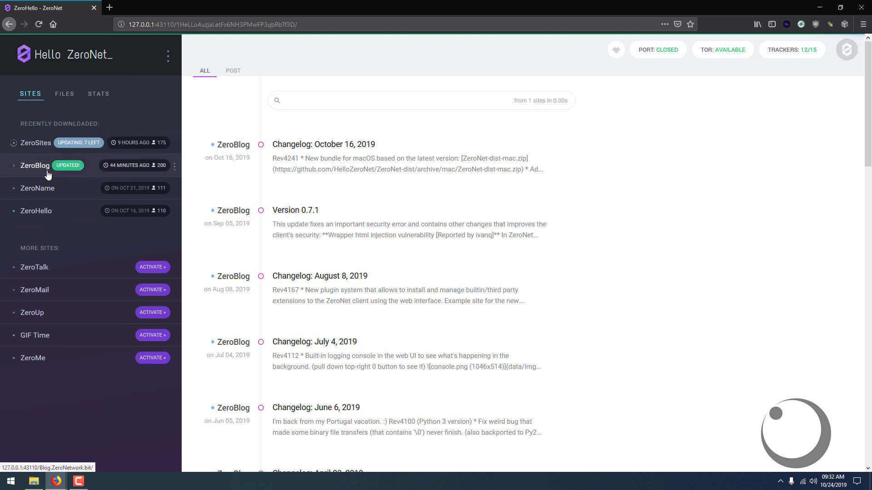
Clone ZeroBlog as a new site and rename its title to 'IT Blog'.
click(174, 169)
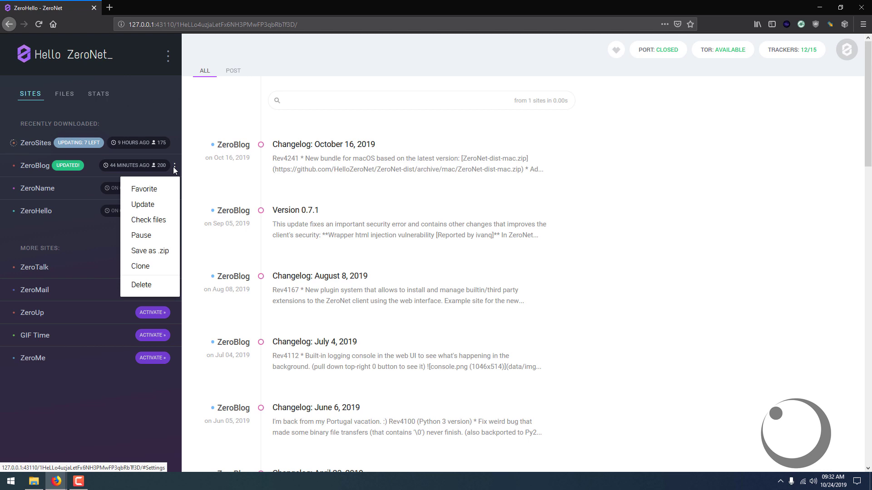
click(157, 268)
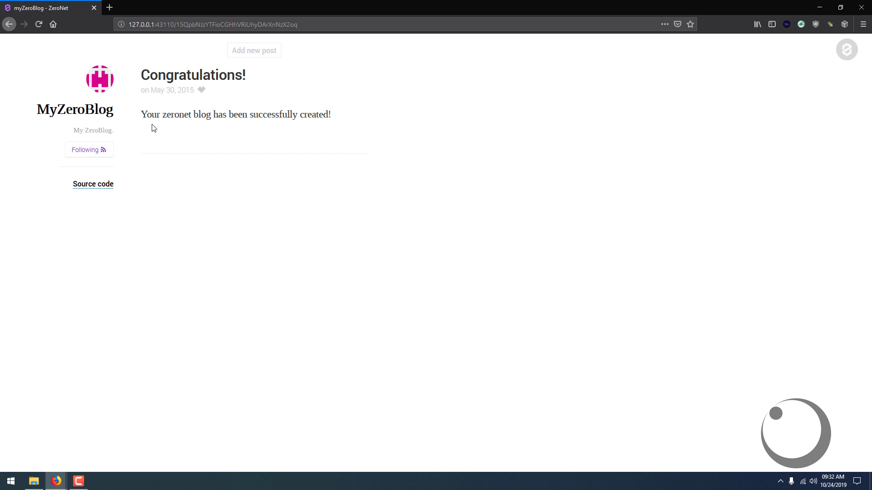
click(34, 109)
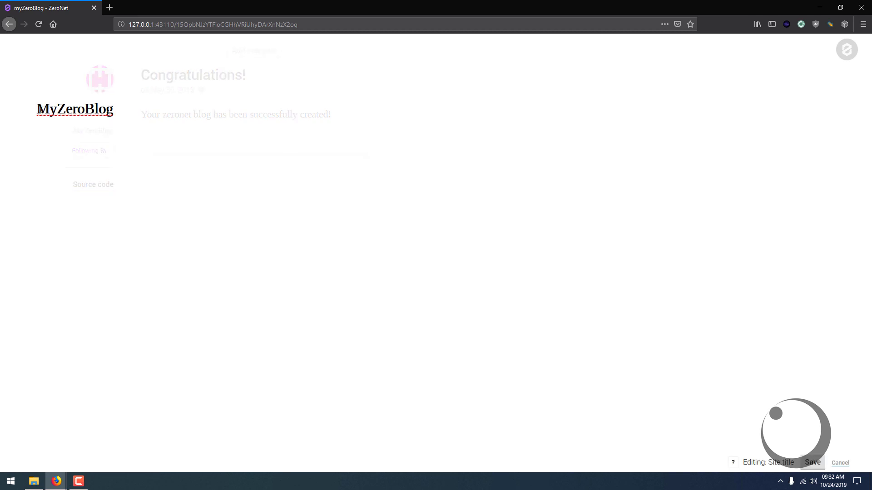
key(ctrl+a)
text(IT Blog)
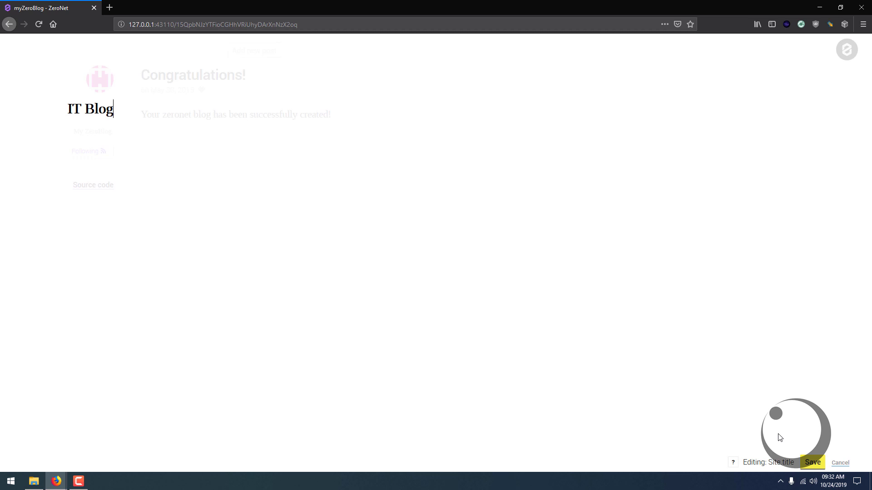
click(810, 464)
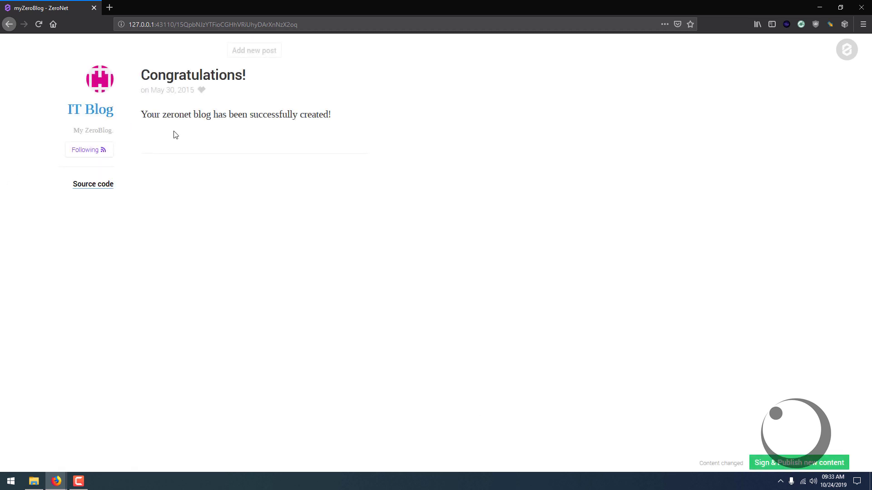
Append 'Hellow World' to the Congratulations! post body and save it.
click(134, 116)
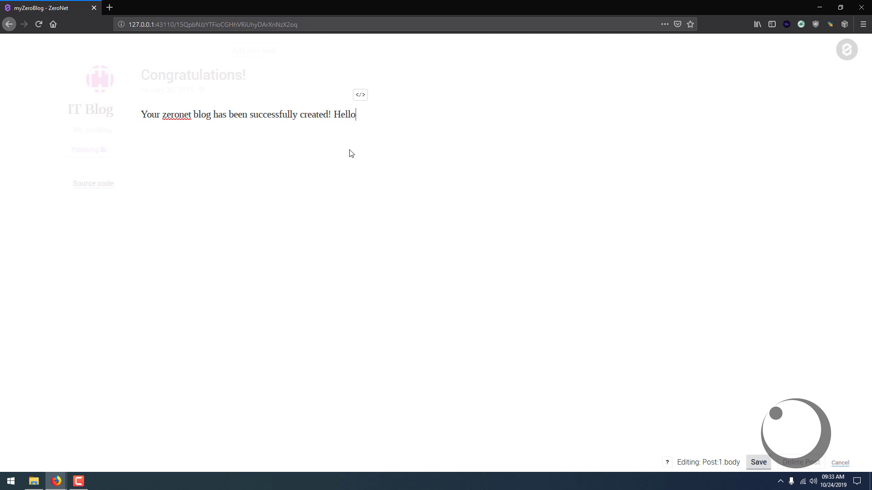
text(orld)
key(Return)
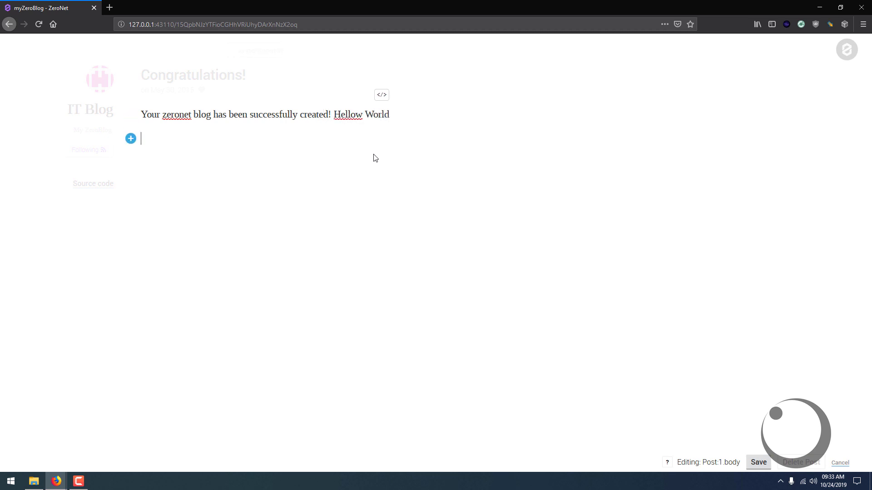
click(759, 462)
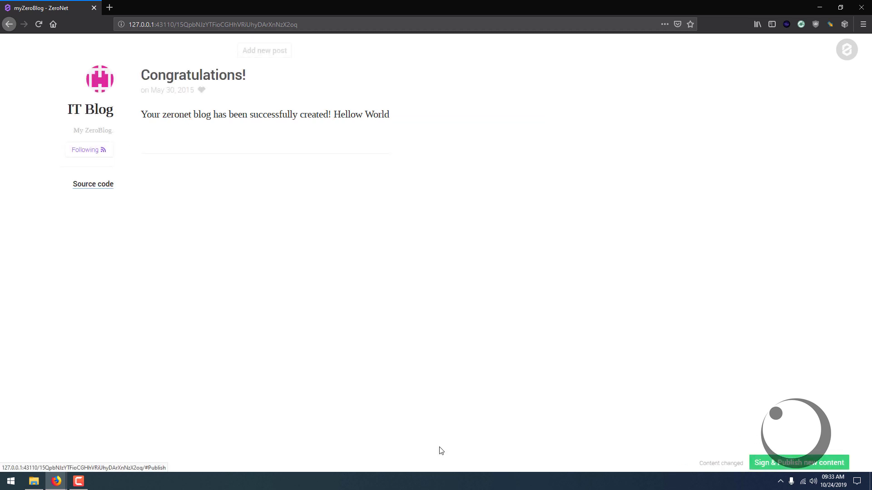
Add a new blog post and retitle it 'Tile here'.
click(247, 50)
mouse_move(133, 77)
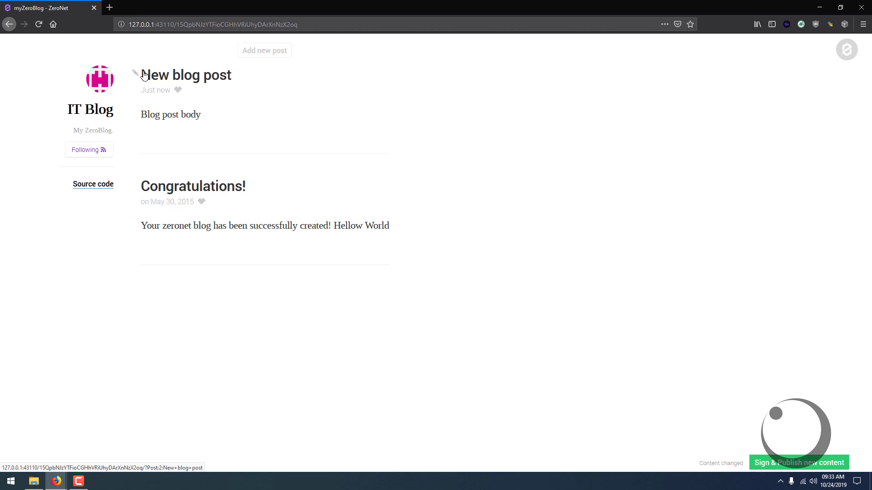
click(133, 76)
drag(140, 75, 239, 74)
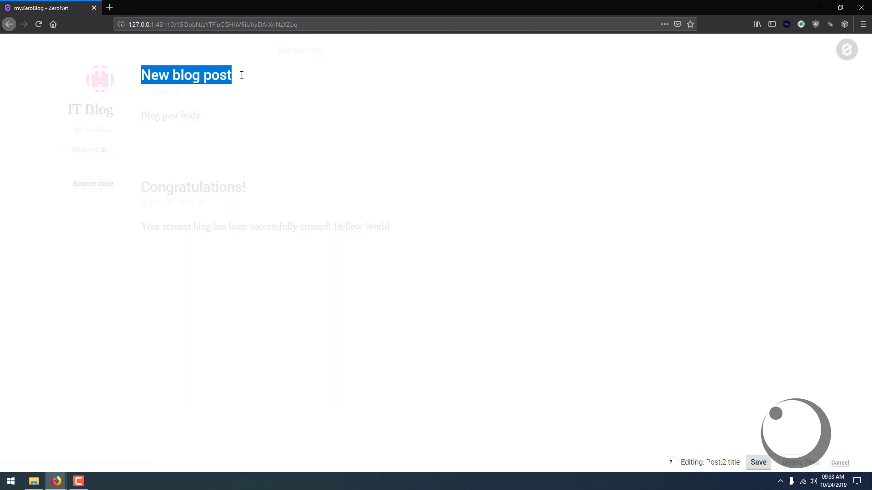
text(T)
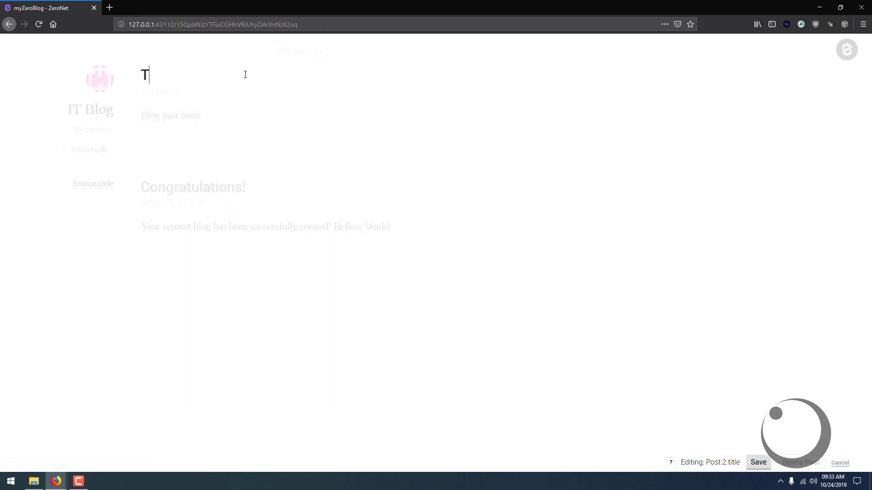
text(ile here)
Save the post, sign and publish, and correct the title to 'Title here'.
click(757, 462)
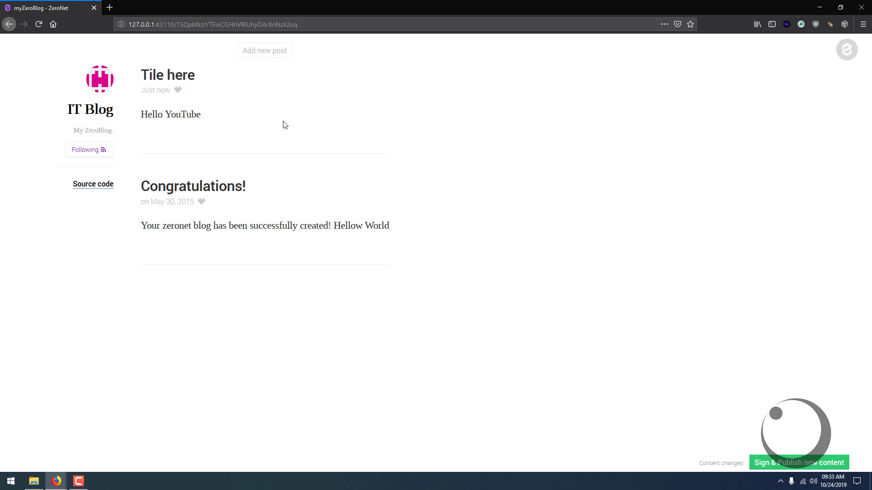
click(780, 467)
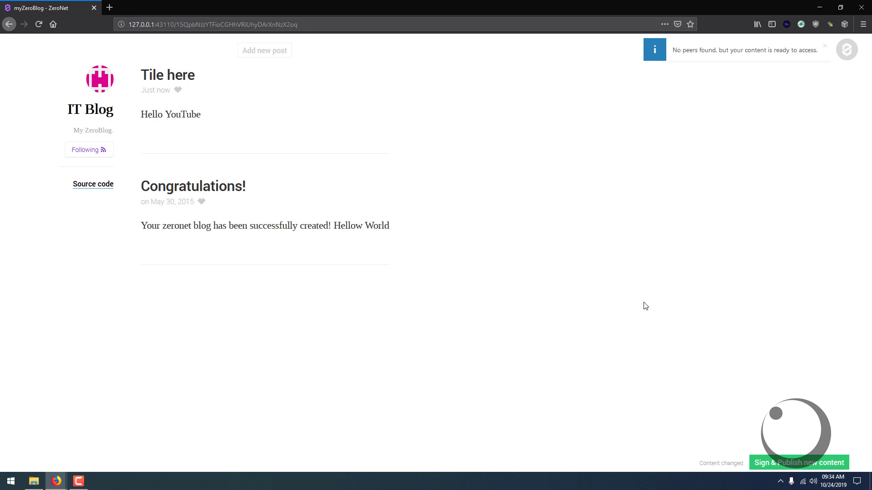
text(t)
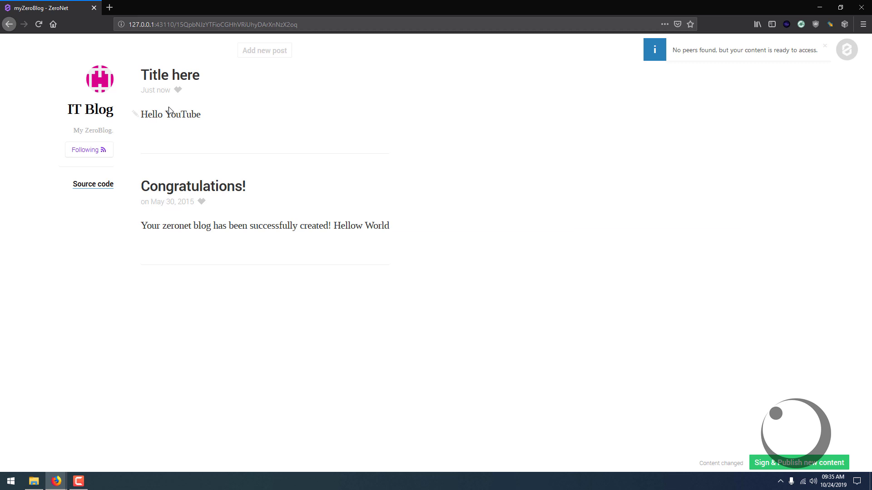
Replace the 'Title here' post body 'Hello YouTube' with 'Malware Virus' and save.
click(136, 114)
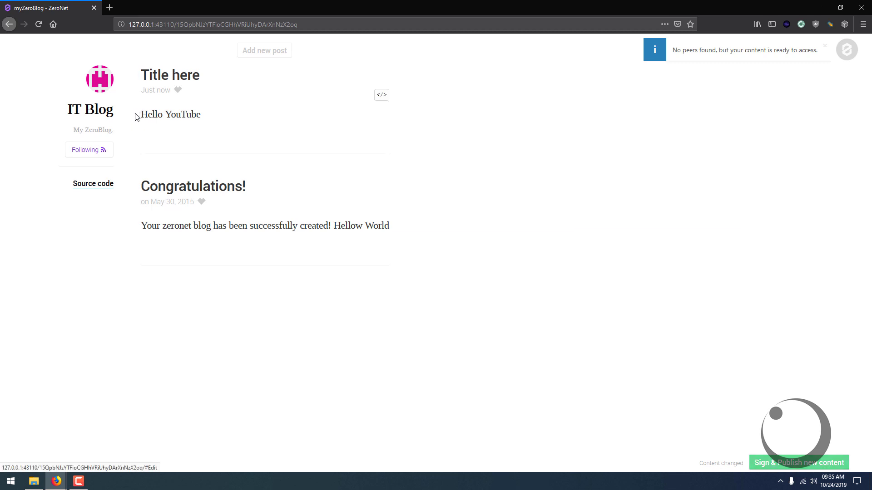
double_click(142, 116)
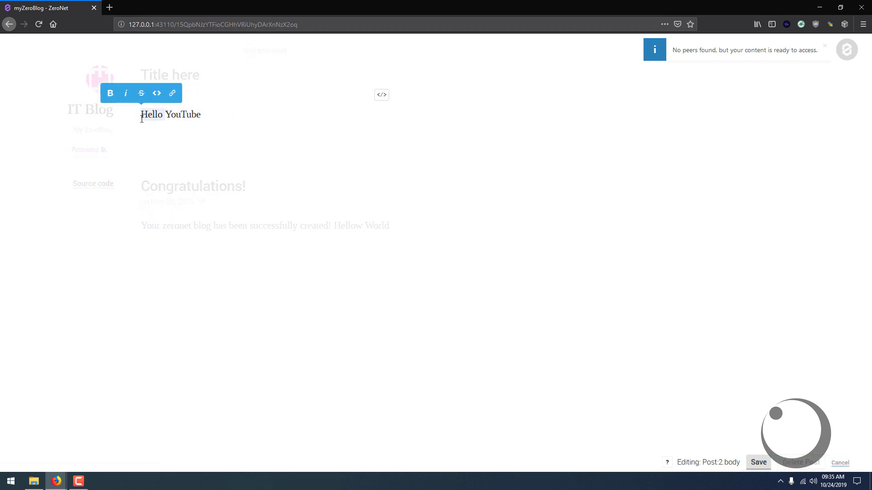
drag(142, 119, 222, 110)
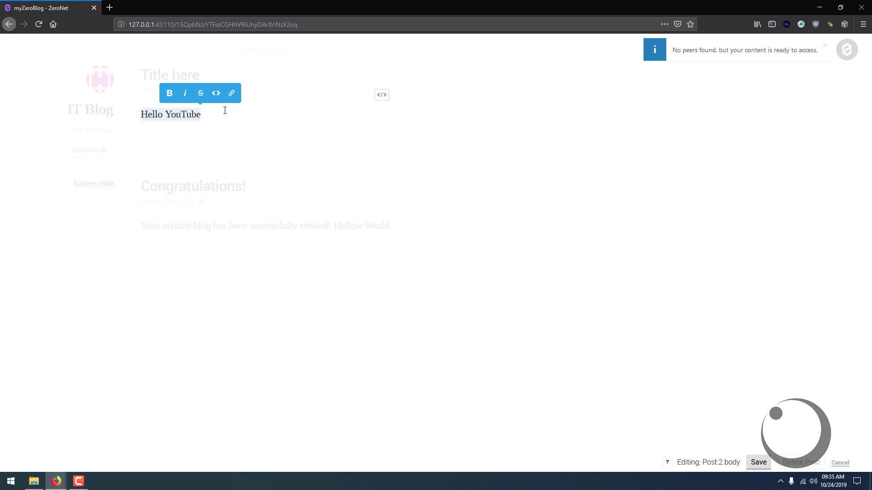
text(Malwa)
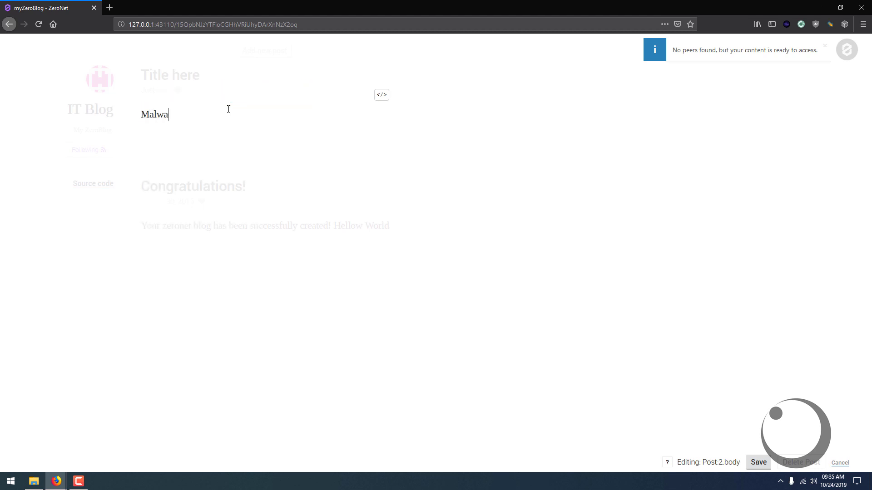
text(re Virus)
key(Return)
click(754, 463)
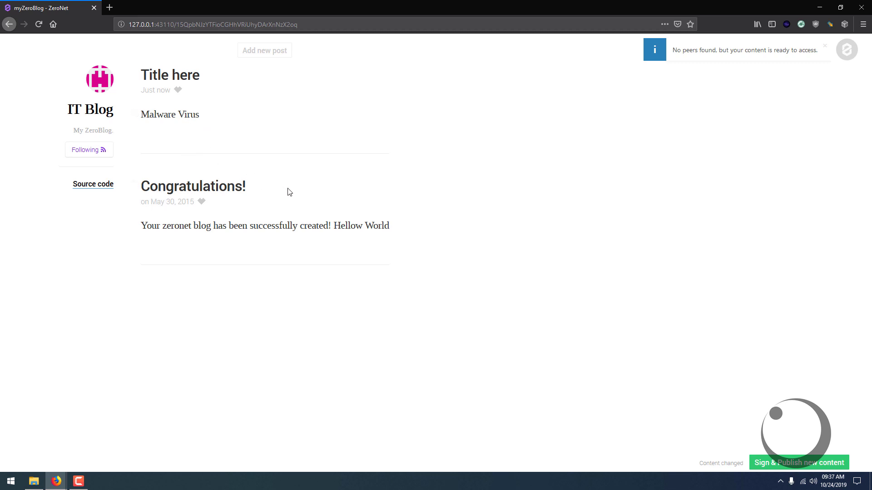
Change the post body to 'Hellow YouTube', save, and sign and publish it.
click(134, 115)
triple_click(152, 113)
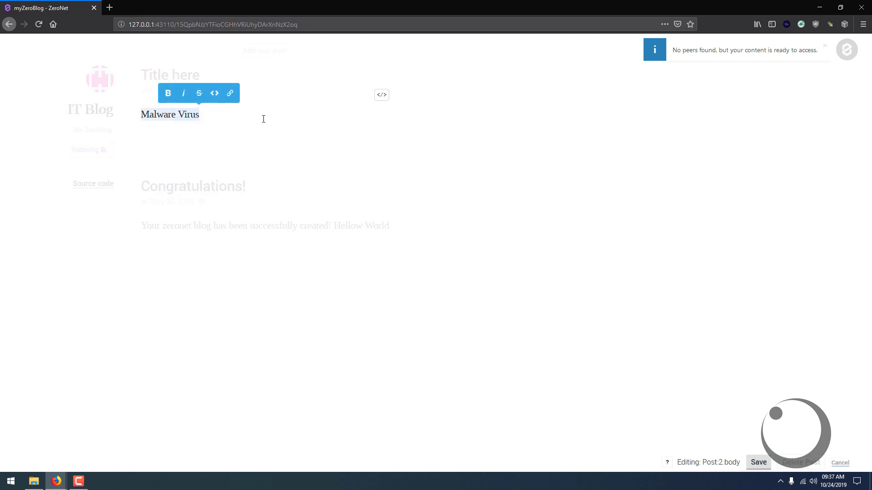
text(Hellow Y)
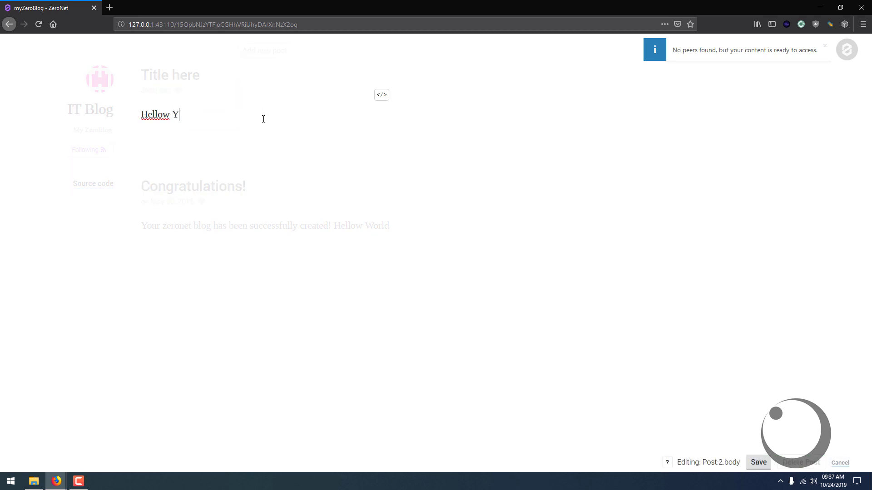
text(ouTube)
click(759, 466)
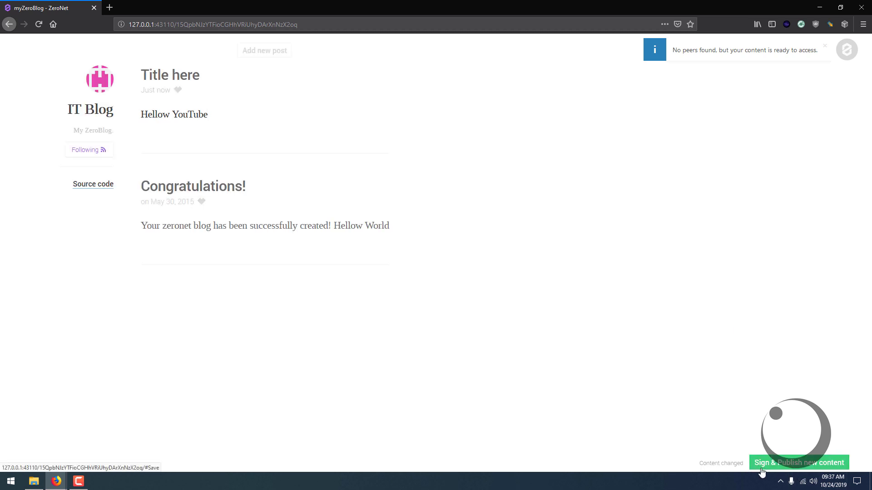
click(798, 463)
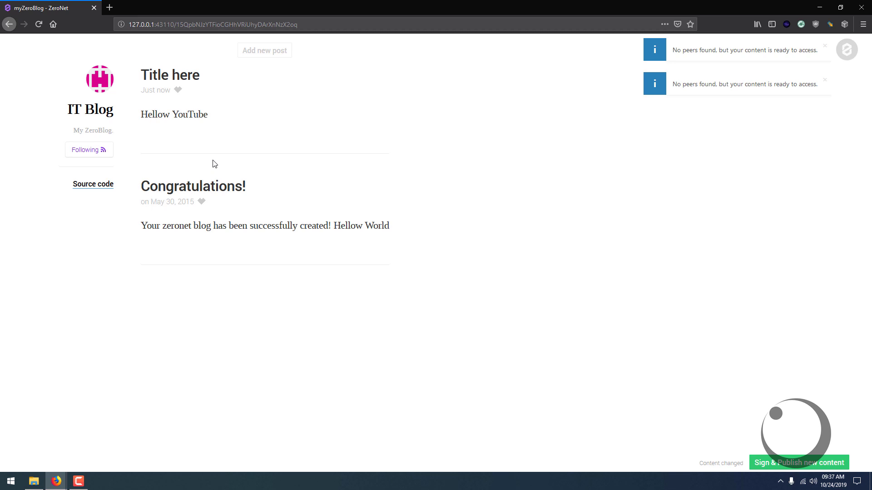
Correct the post body typo to 'Hello YouTube' and save.
click(140, 116)
drag(170, 115, 175, 118)
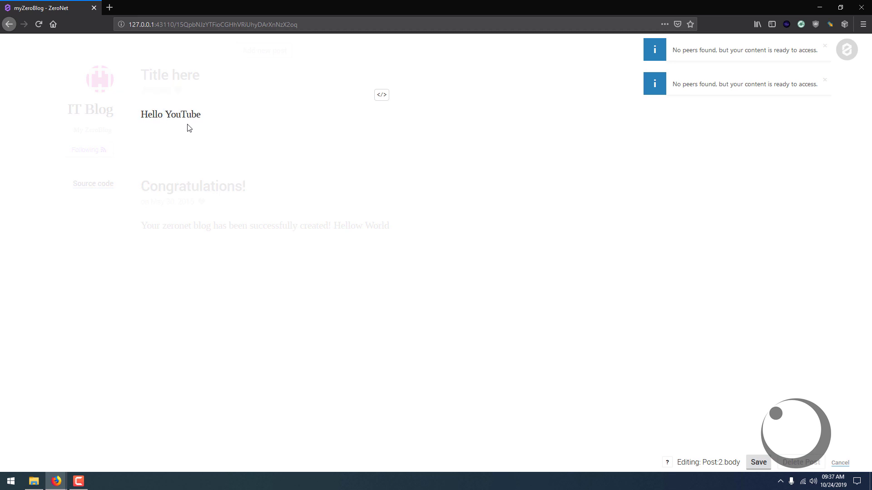
click(758, 462)
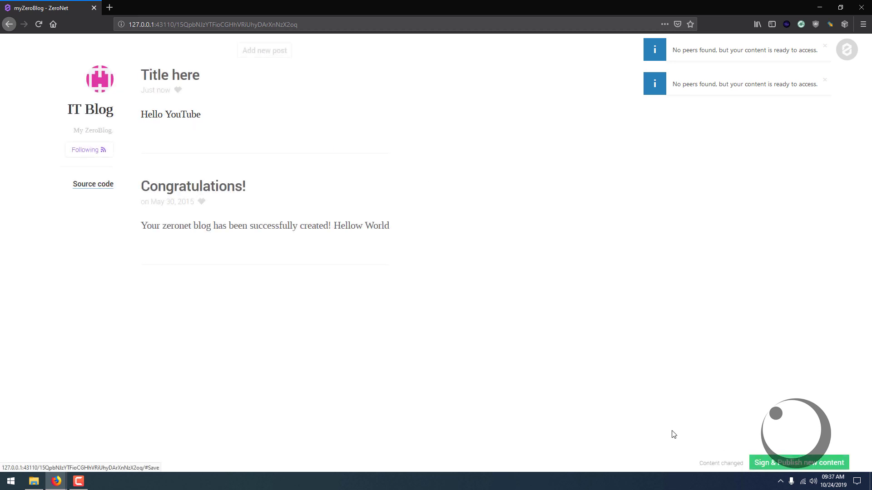
Return to the ZeroHello dashboard and mark ZeroName as a favorite site.
click(844, 58)
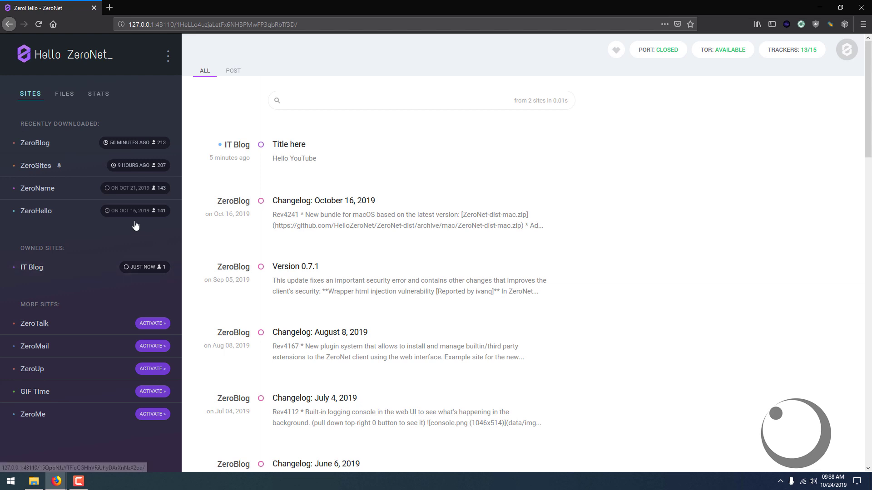
click(174, 188)
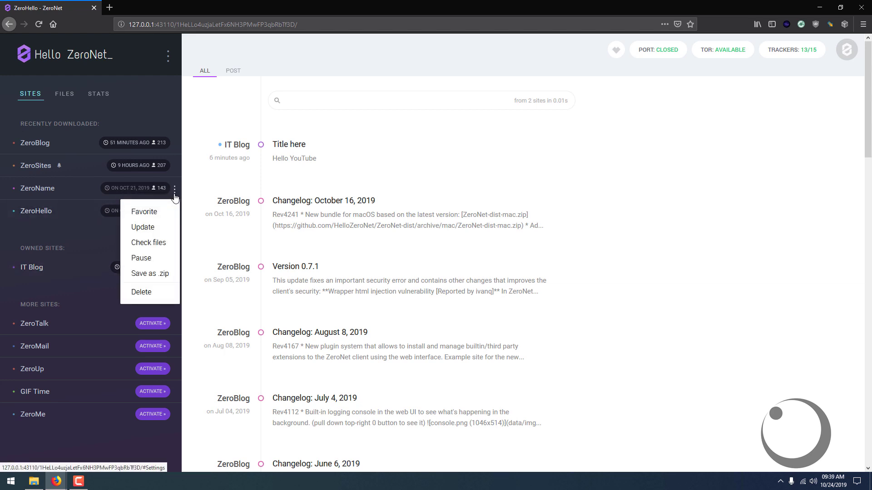
click(154, 212)
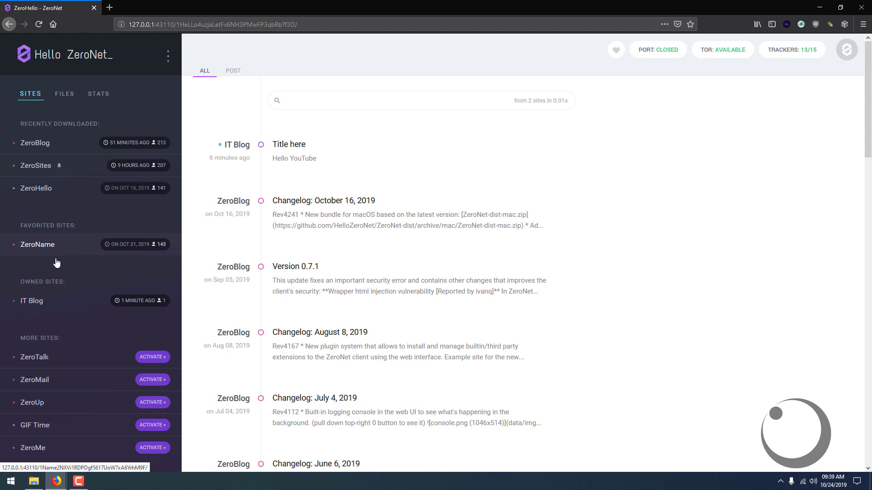
scroll(101, 261, down, 4)
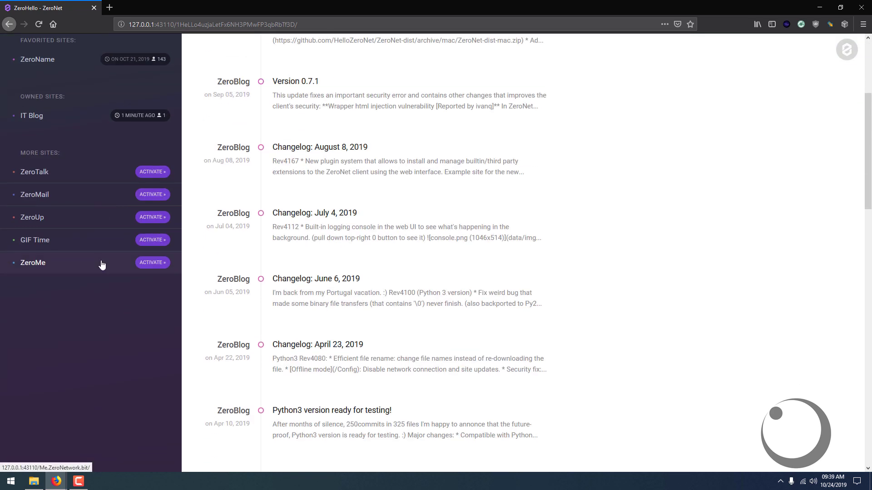
scroll(104, 262, up, 4)
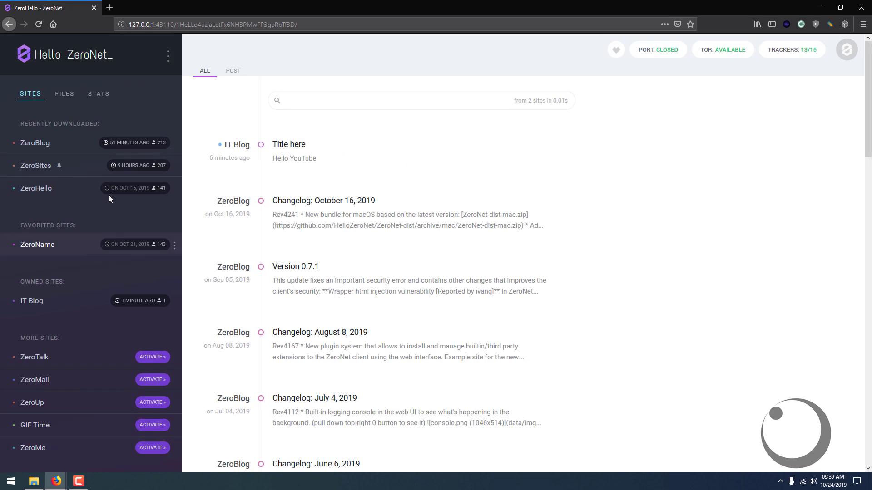
Check the site's file list, then view network Stats showing 1.91 MB uploaded and 14.61 MB downloaded.
click(66, 97)
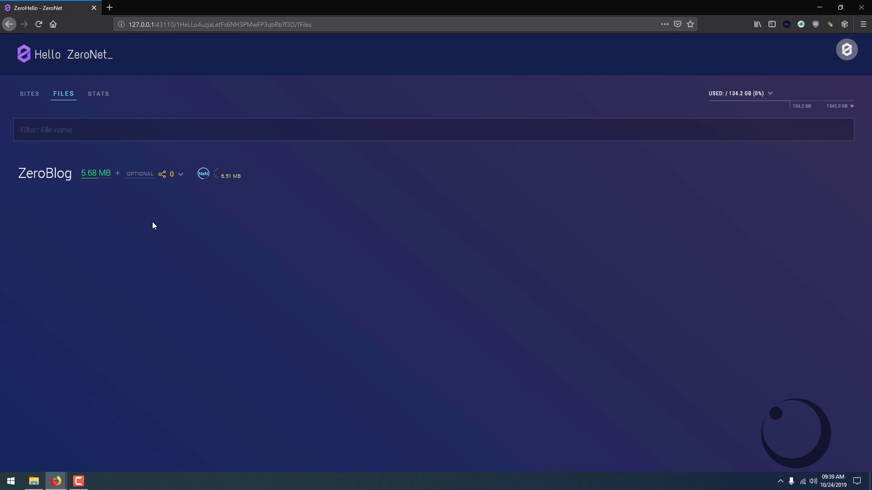
click(99, 95)
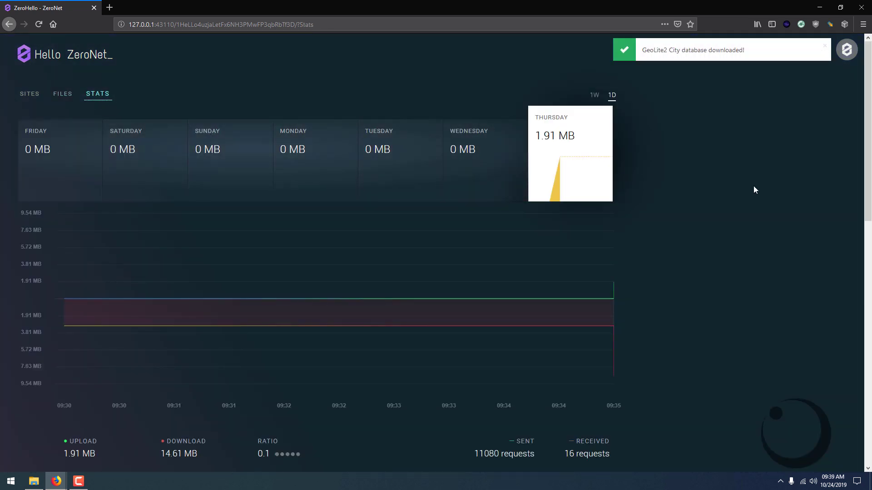
scroll(435, 318, down, 6)
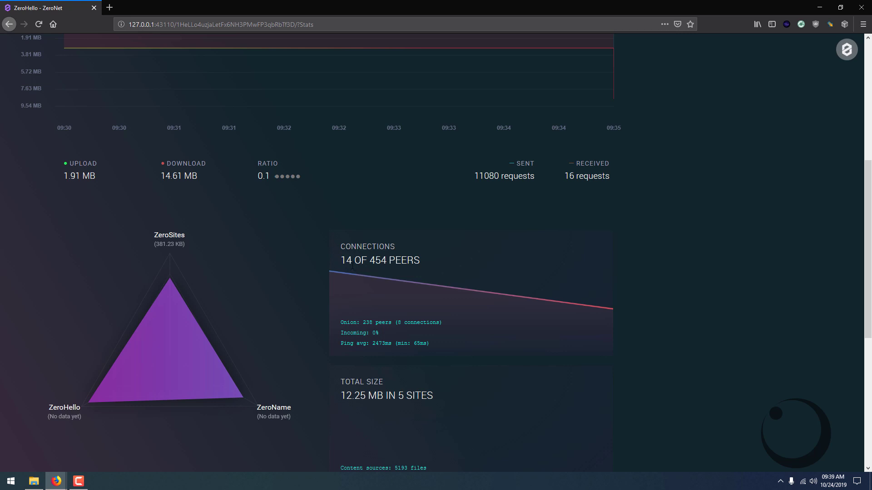
drag(352, 266, 343, 265)
click(322, 287)
scroll(164, 343, up, 3)
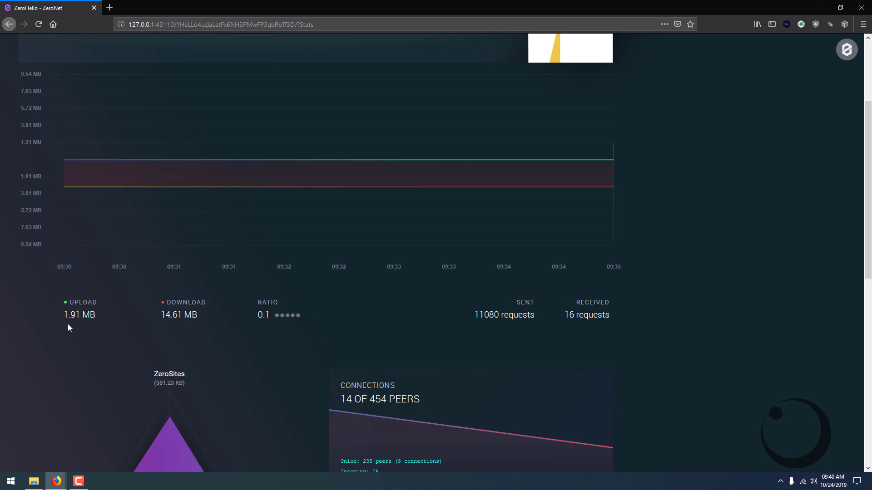
scroll(77, 335, down, 5)
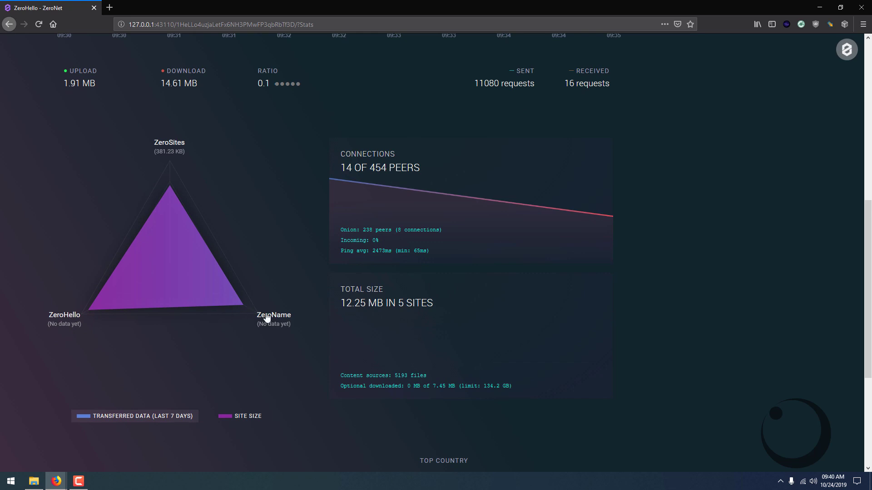
scroll(296, 285, down, 4)
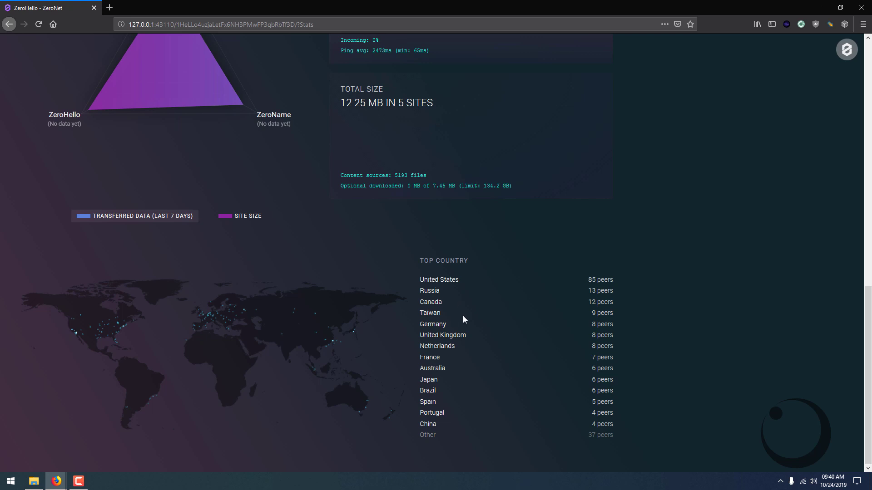
scroll(463, 315, up, 10)
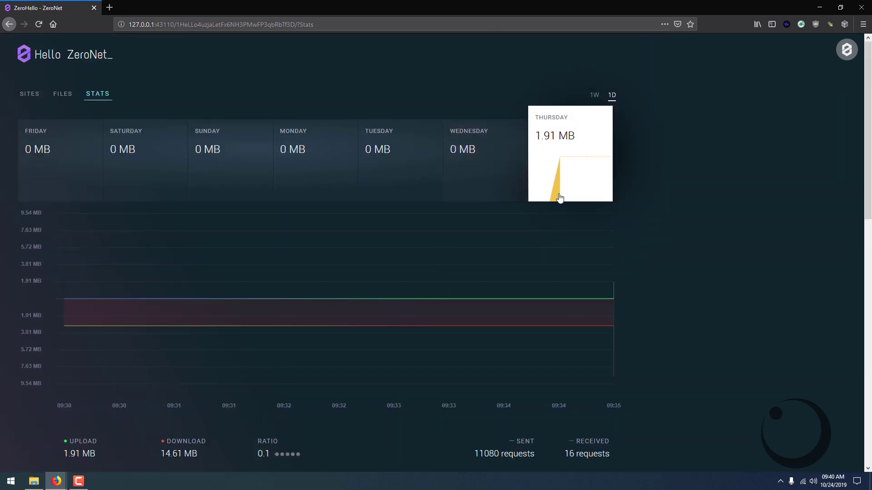
Return to the ZeroHello dashboard and switch the interface theme to Dark.
click(844, 55)
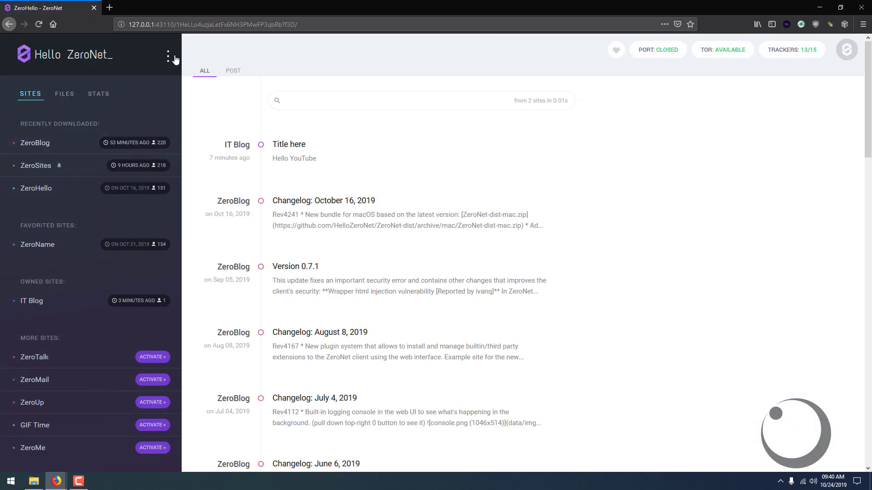
click(168, 56)
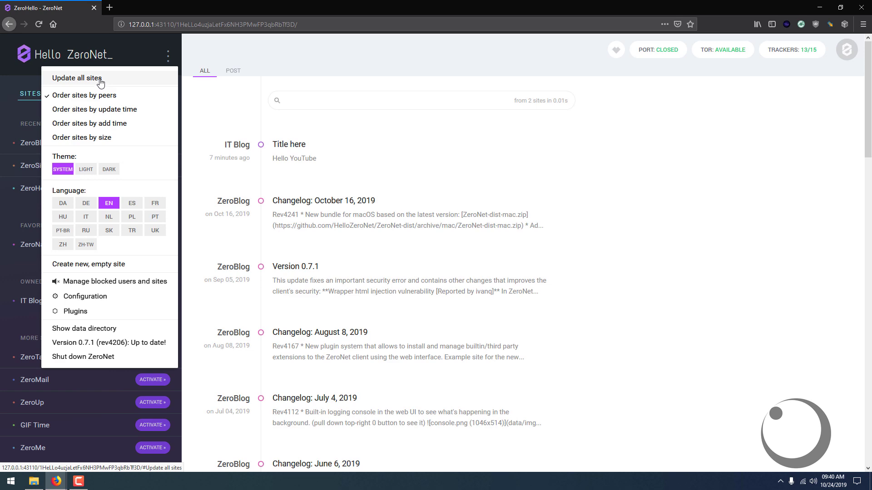
click(110, 170)
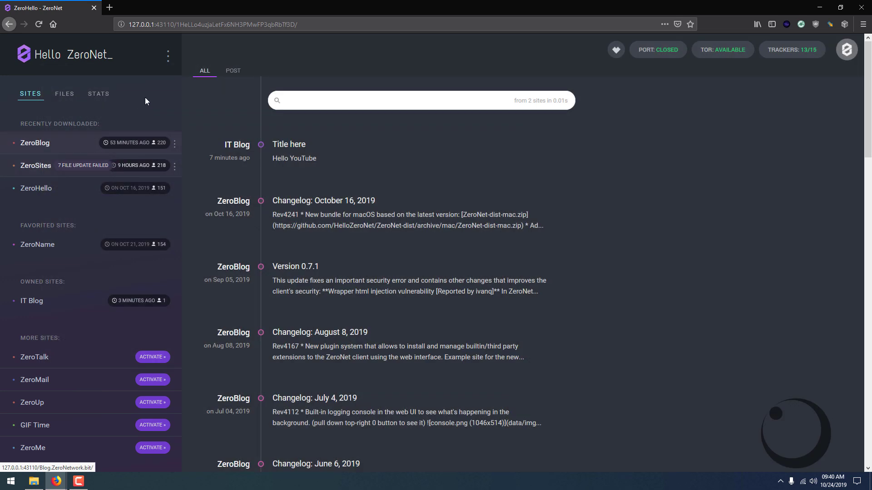
click(168, 56)
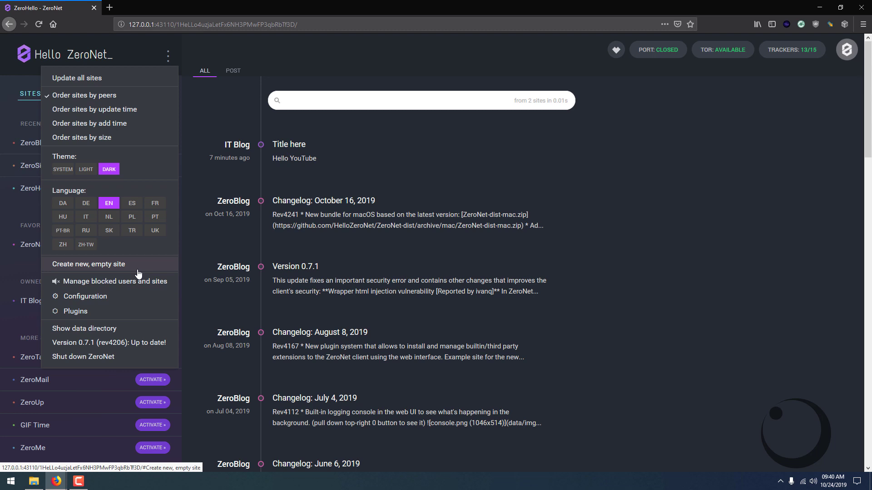
On the Config page, check the Tor options and leave Tor set to Enable.
click(121, 300)
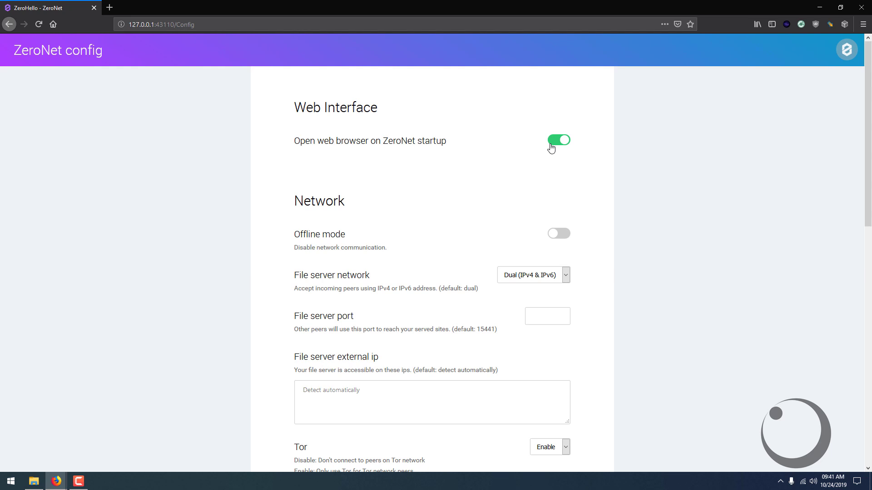
scroll(546, 169, down, 2)
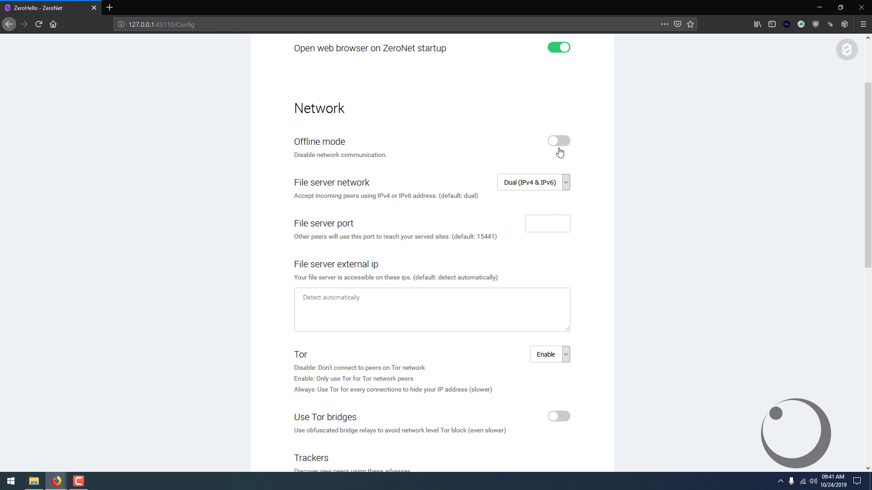
scroll(560, 152, down, 2)
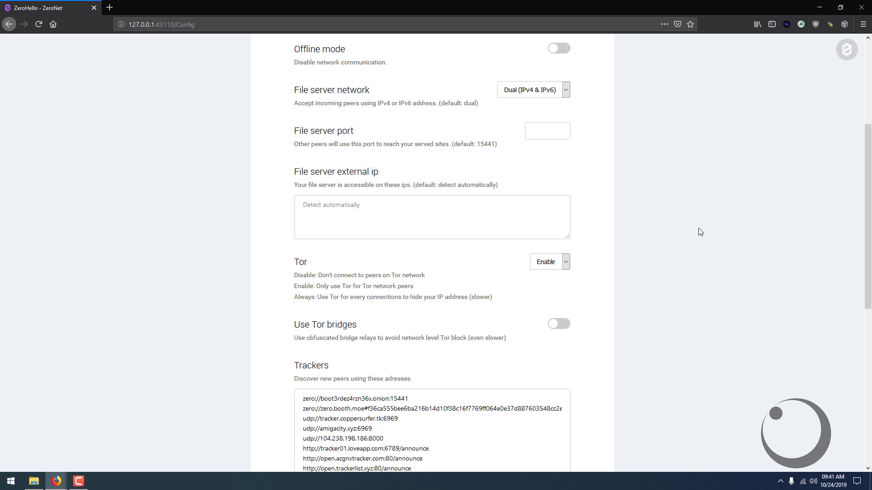
scroll(699, 234, down, 3)
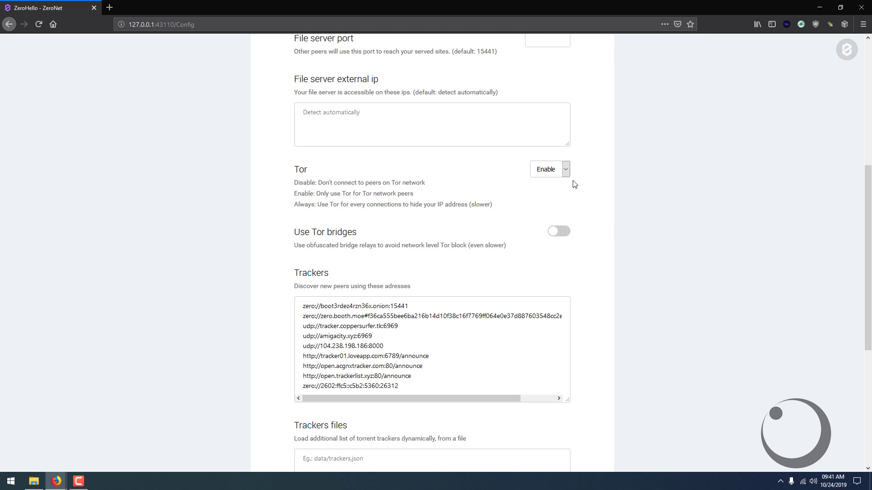
click(561, 171)
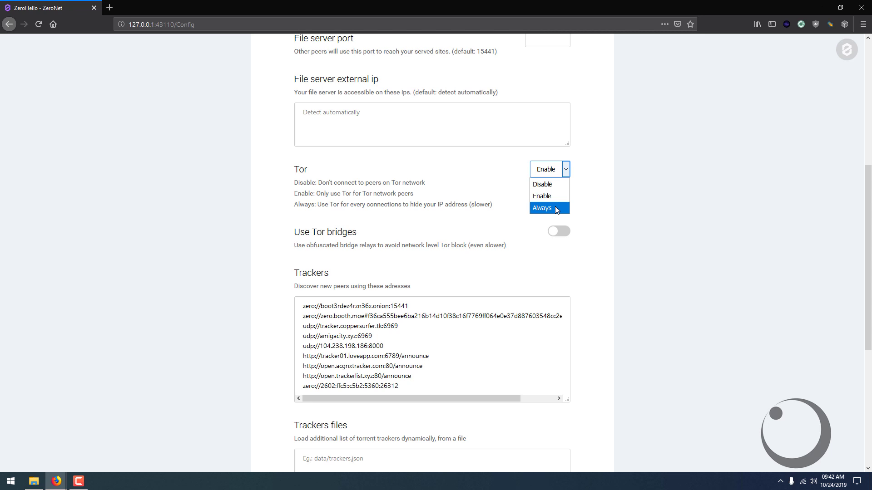
click(607, 197)
Keep the tracker proxy at Disable and logging level at Everything.
scroll(582, 142, down, 3)
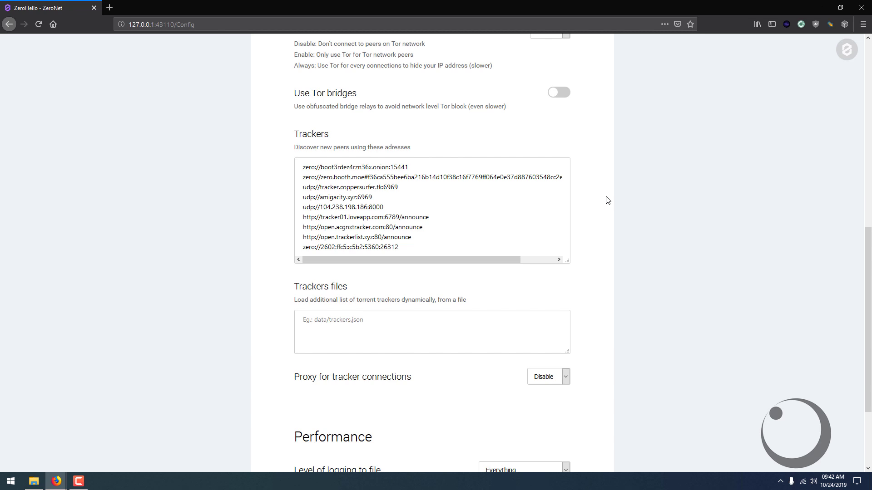
scroll(607, 200, down, 3)
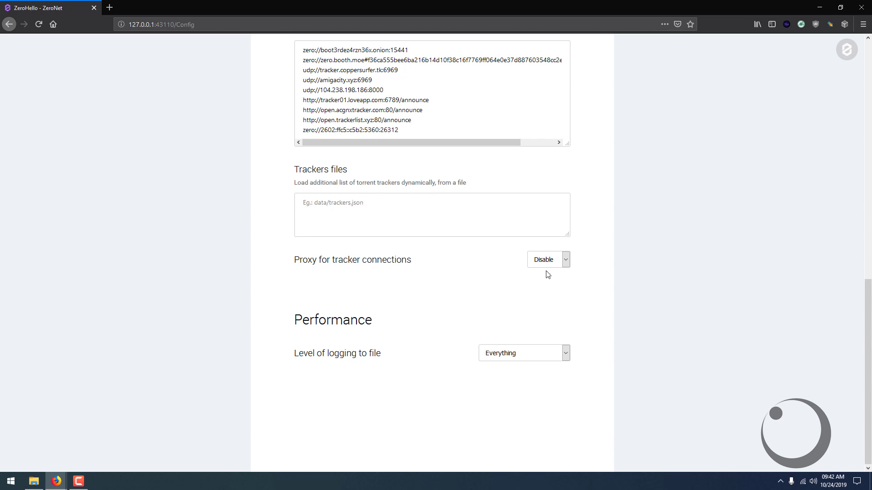
click(565, 261)
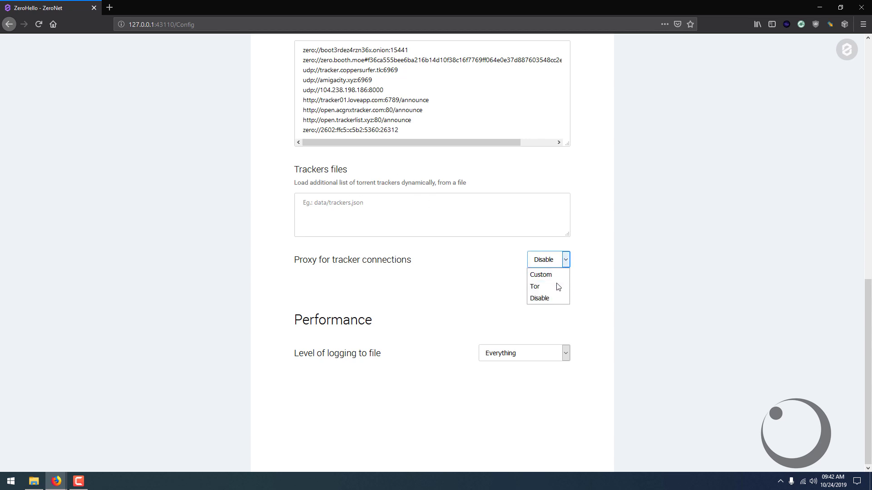
click(598, 287)
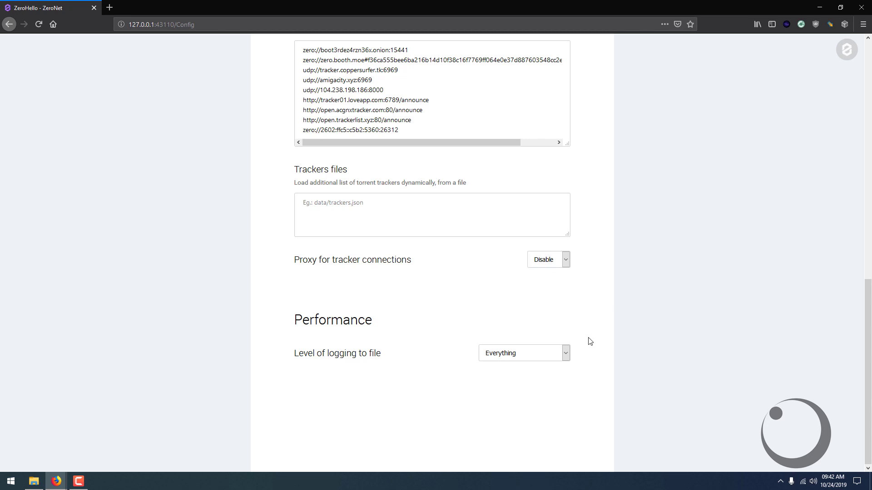
click(563, 359)
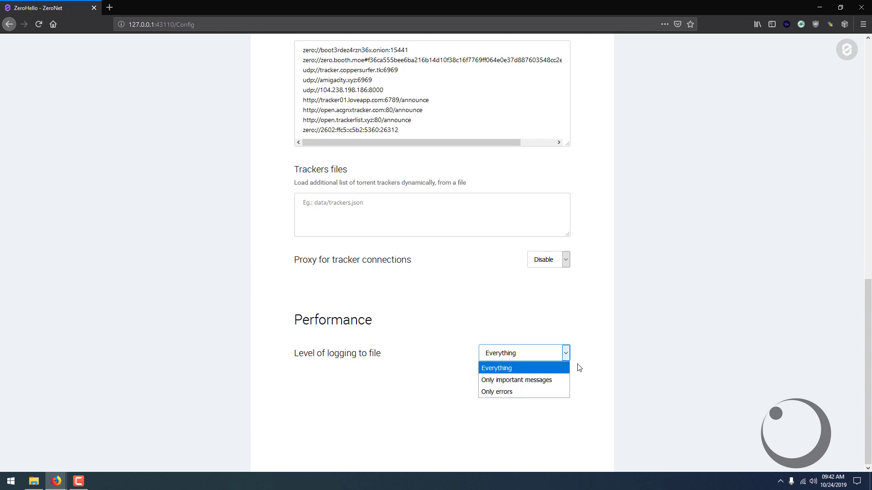
click(596, 350)
scroll(594, 350, up, 20)
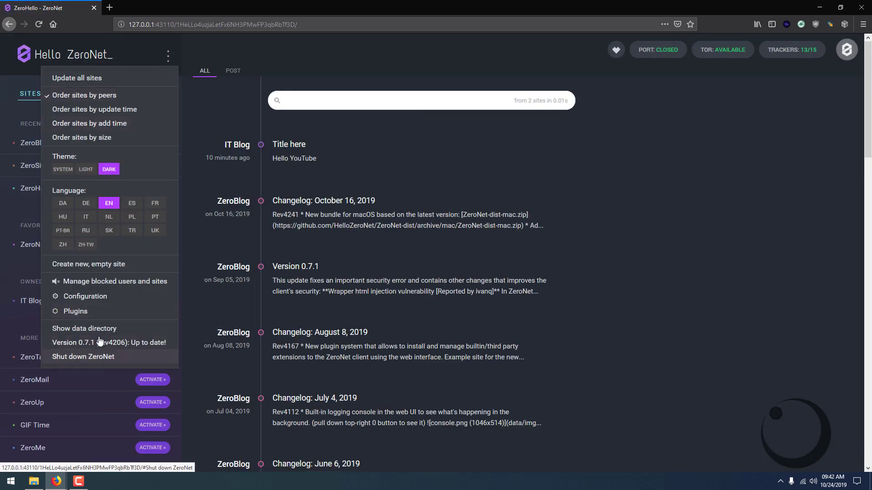
click(94, 318)
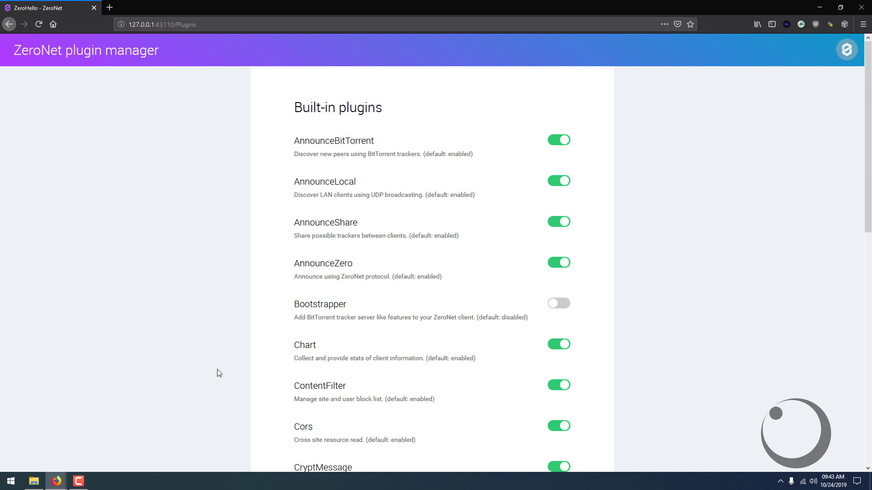
scroll(217, 369, down, 6)
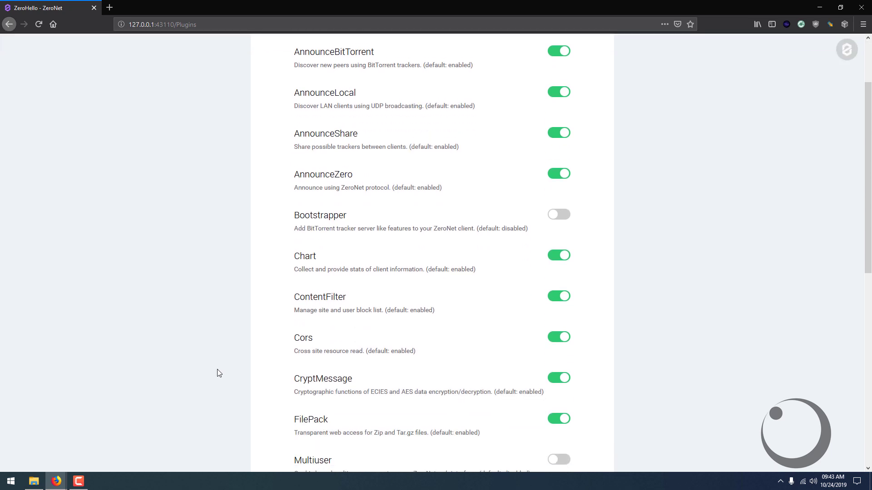
scroll(217, 369, down, 4)
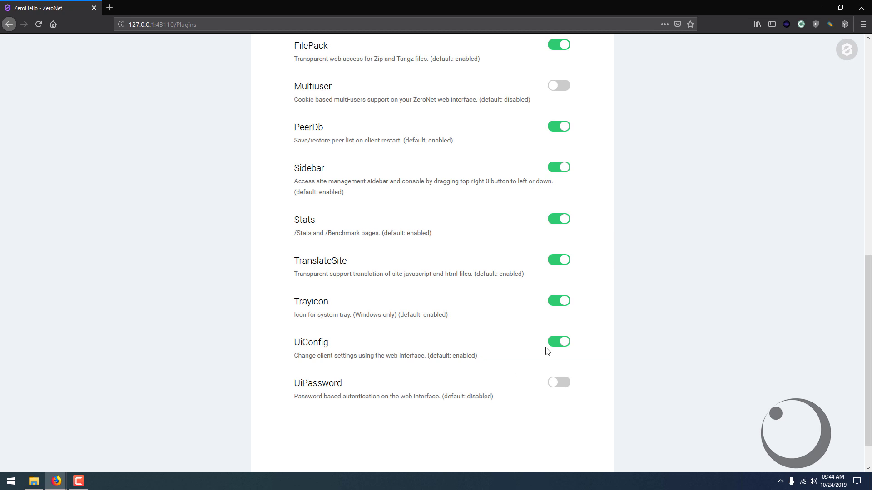
click(848, 49)
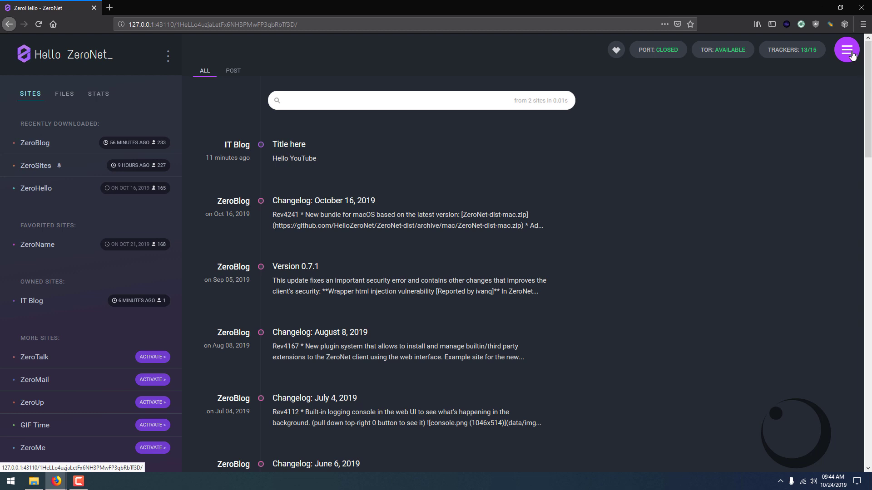
Slide open ZeroHello's sidebar, spin the peer globe across the Americas, and scroll to the transfer stats.
drag(852, 55, 617, 51)
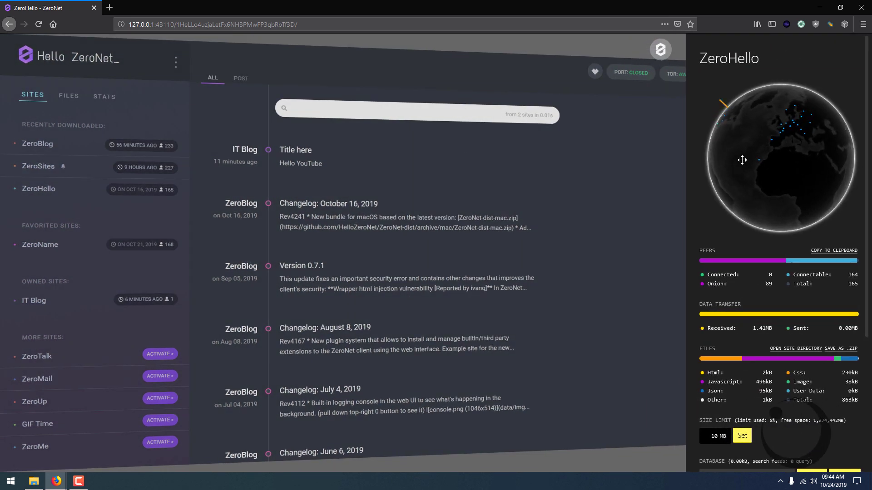
drag(742, 160, 836, 142)
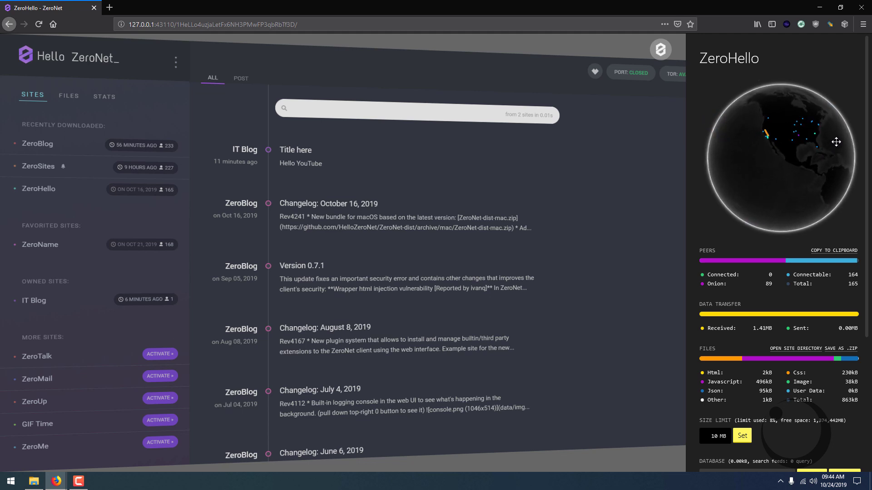
drag(799, 200, 679, 176)
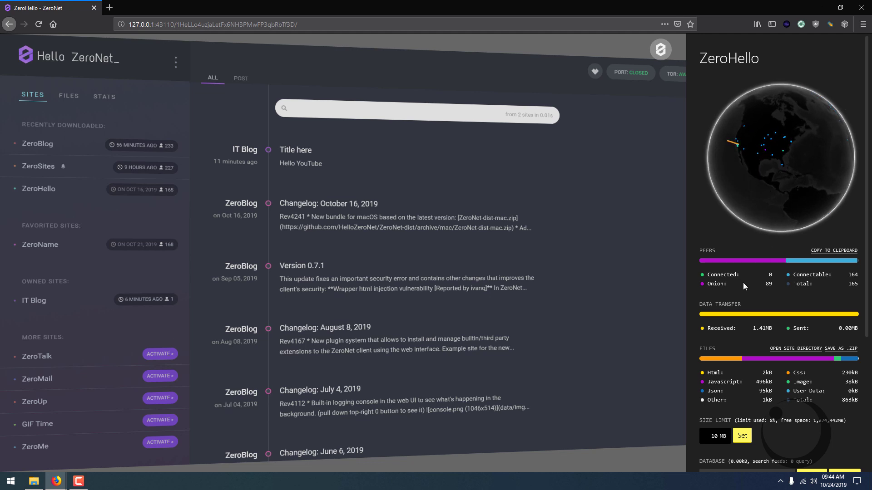
scroll(744, 287, down, 2)
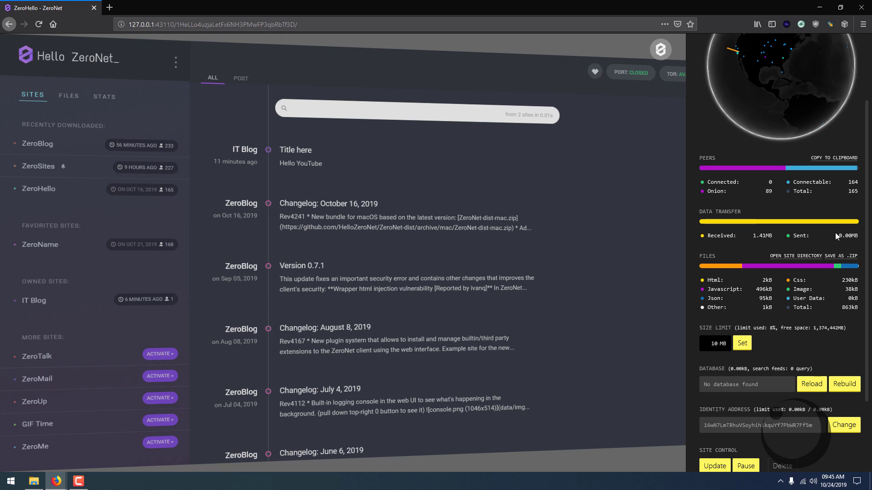
click(791, 263)
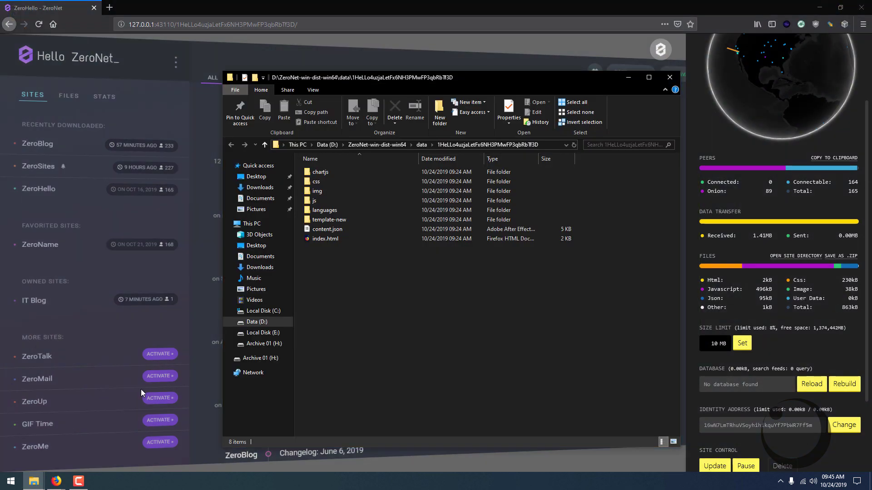
drag(482, 83, 372, 76)
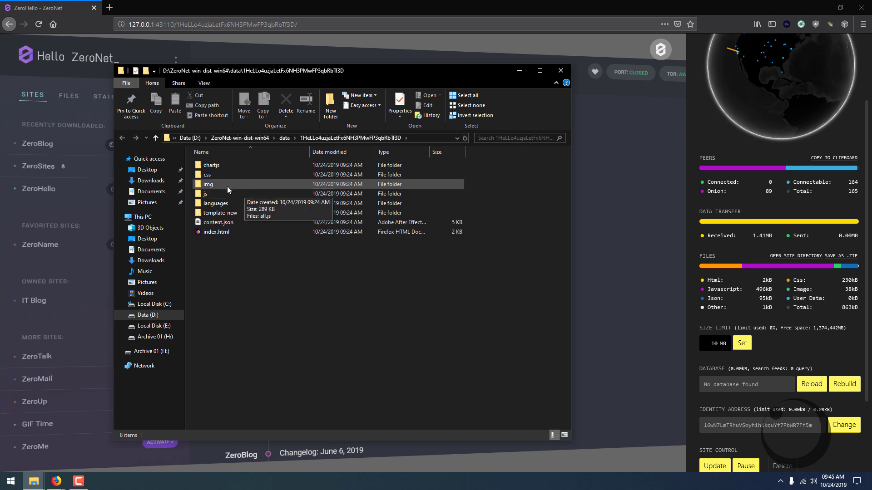
click(560, 71)
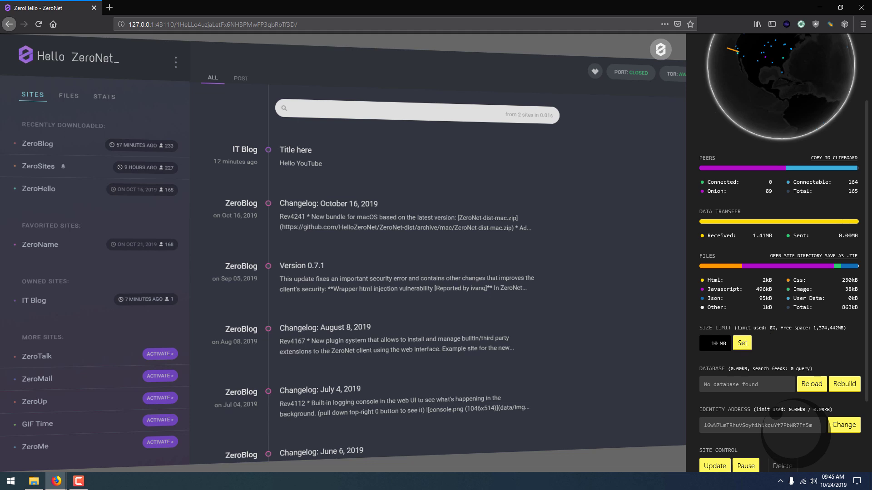
Mark ZeroHello as 'This is my site', then switch that ownership toggle off again.
scroll(780, 327, down, 2)
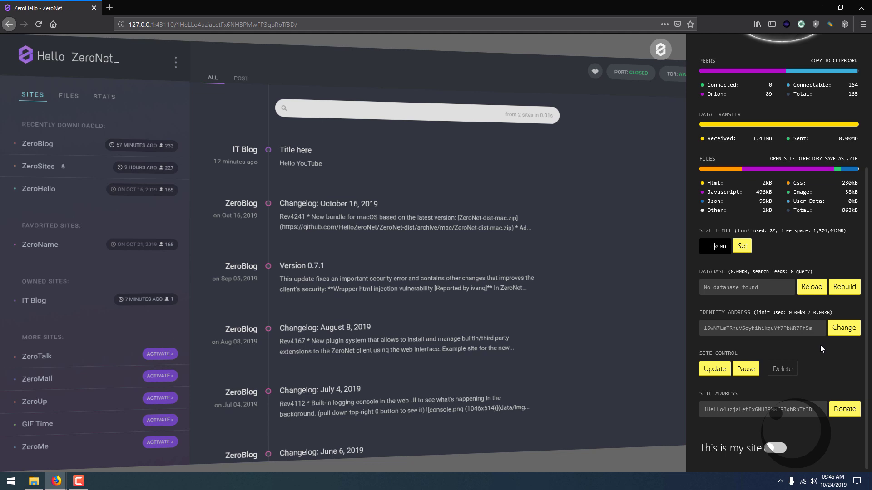
click(720, 369)
click(774, 448)
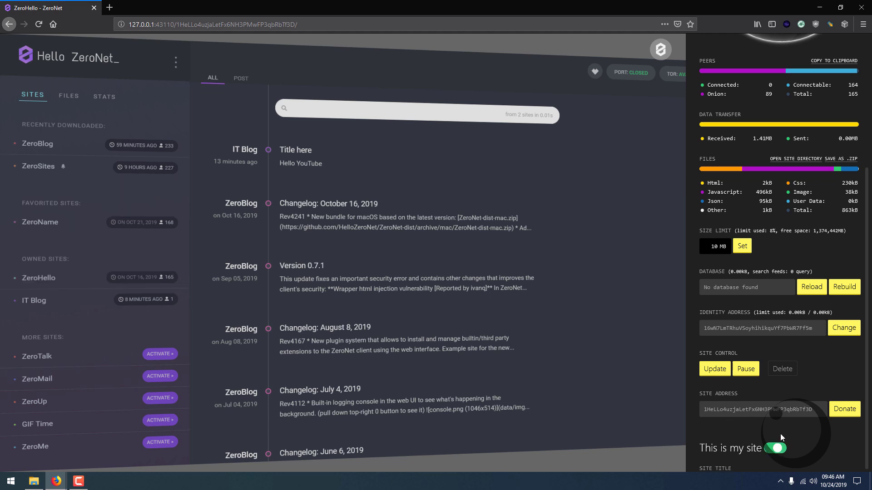
scroll(786, 430, down, 4)
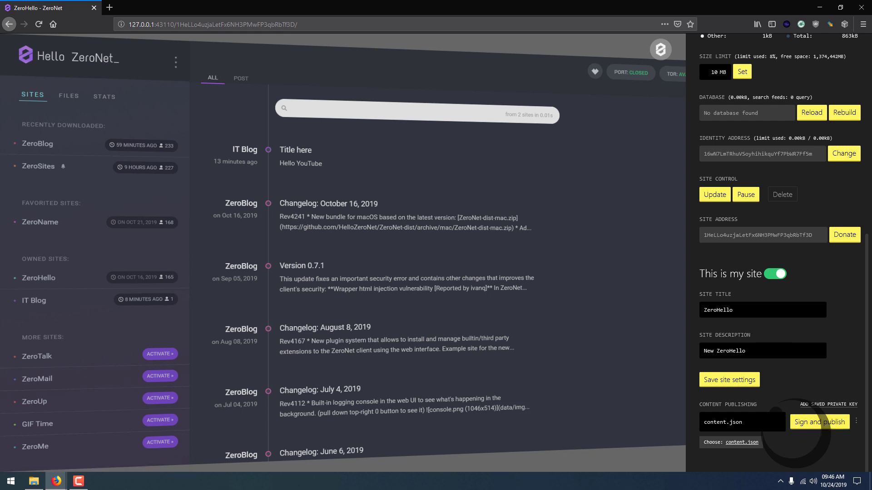
click(775, 275)
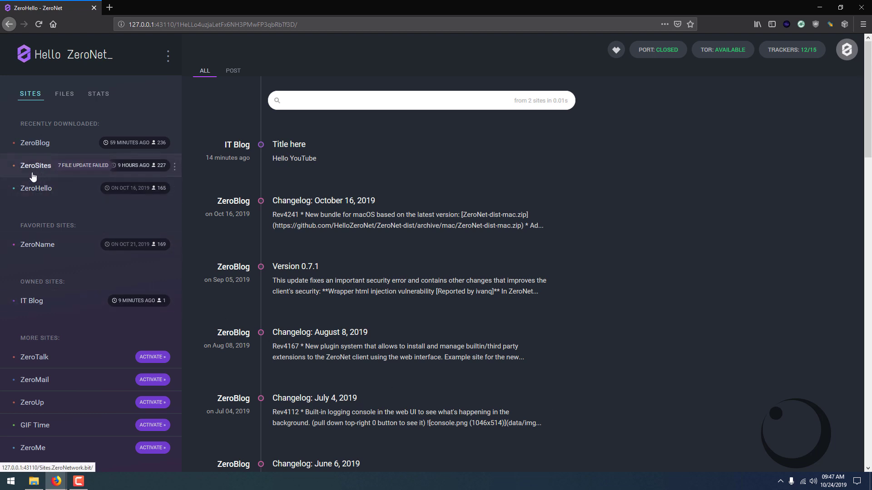
Add 0list from the ZeroSites directory's Forums, Boards section, then go back to ZeroHello.
scroll(55, 245, down, 4)
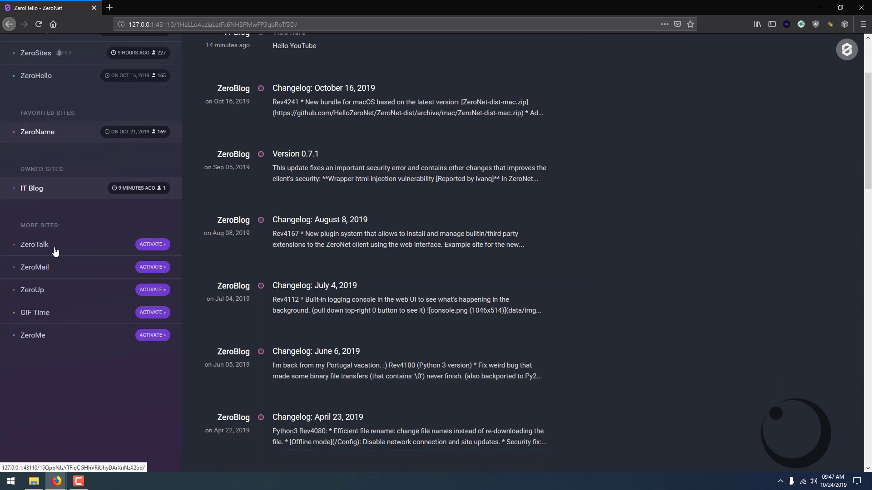
scroll(44, 269, up, 4)
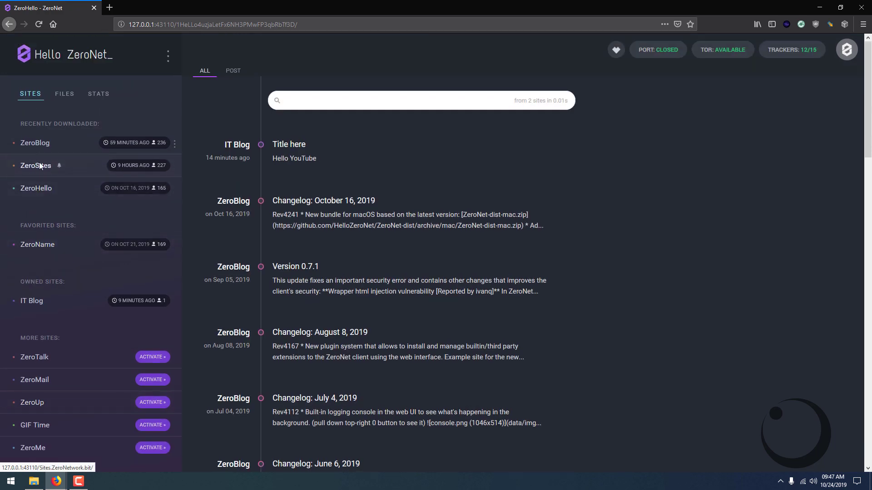
click(39, 165)
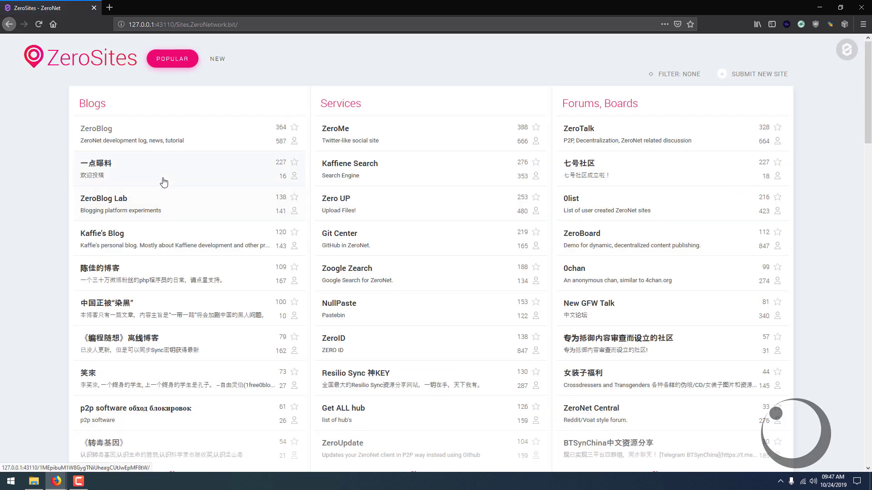
click(576, 206)
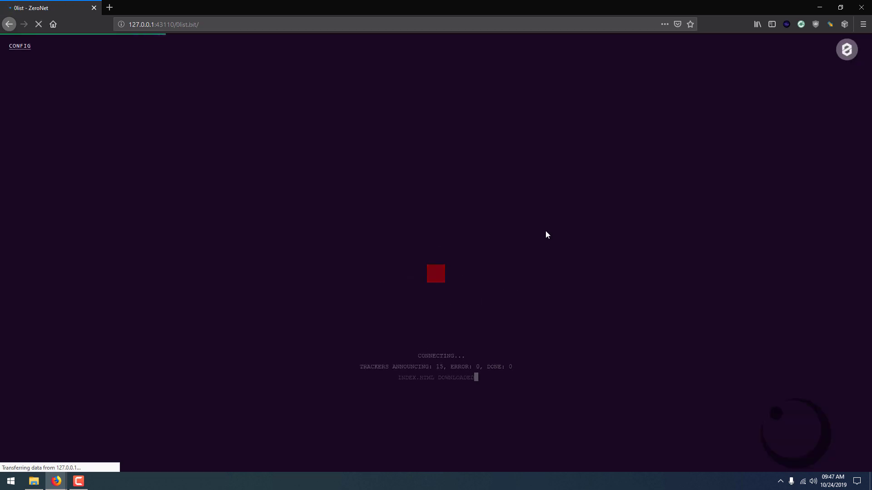
key(alt+Home)
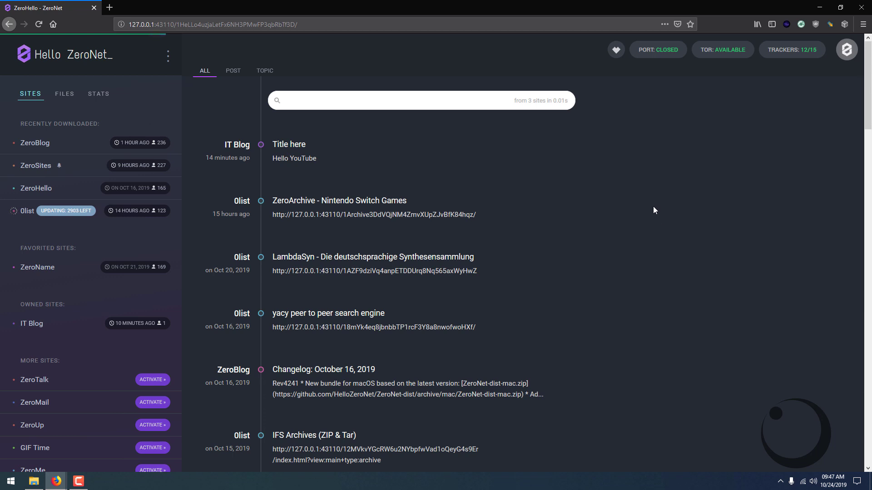
Check the port status details, then choose 'Shut down ZeroNet' from the main menu.
click(654, 61)
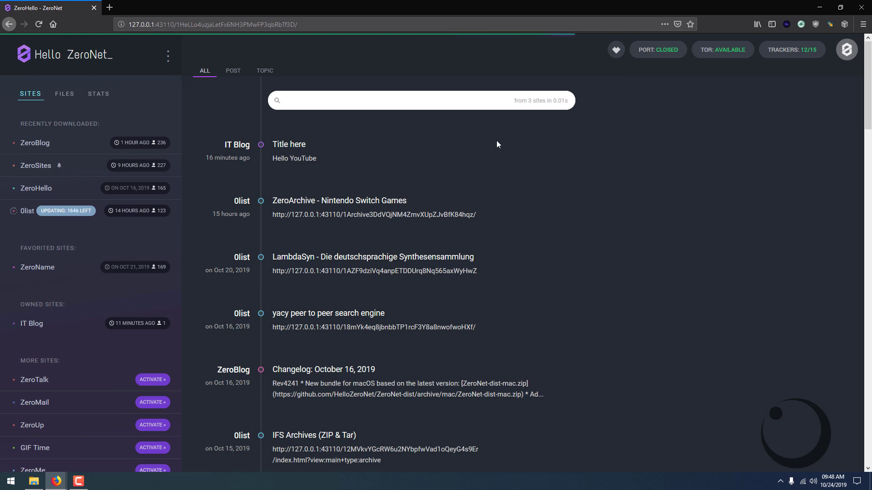
click(168, 59)
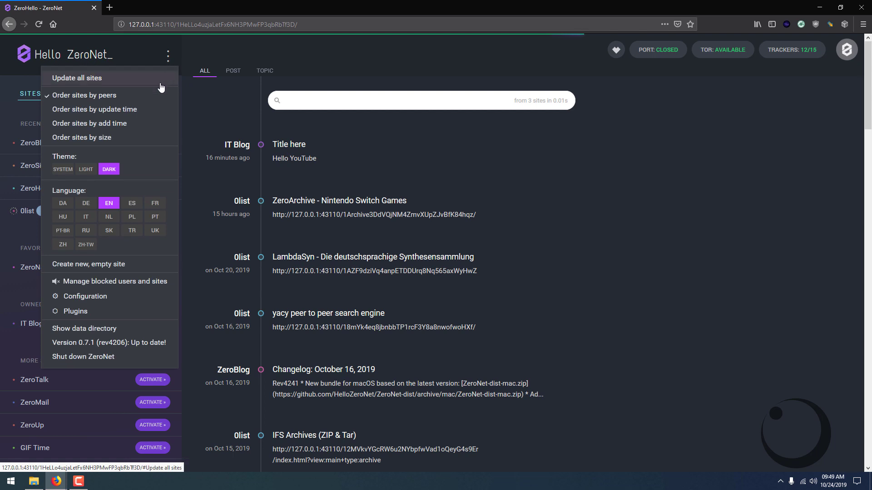
click(111, 357)
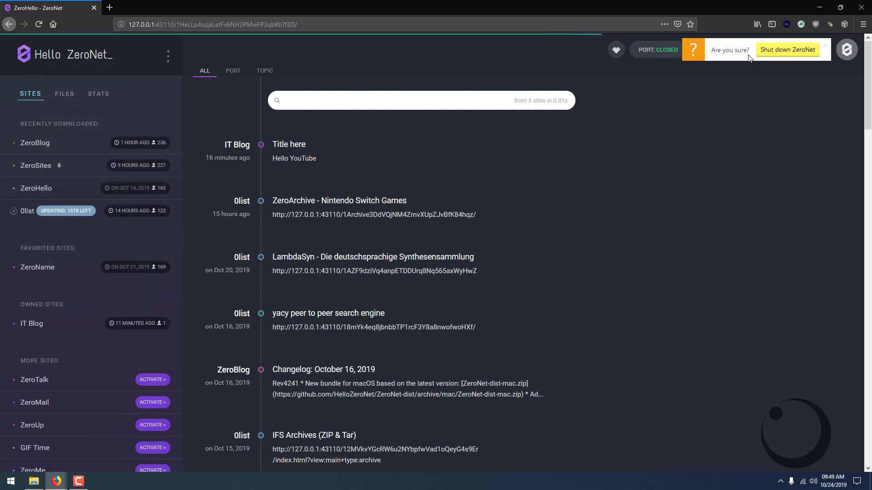